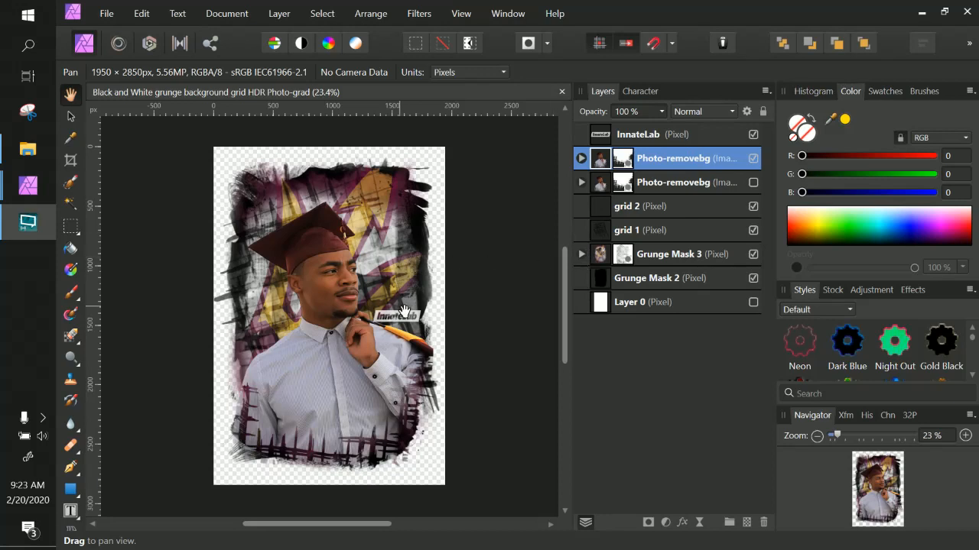
Step: Expand the Grunge Mask 3 layer and both Photo-removebg layers to reveal their nested masks and contents
scroll(403, 299, "up", 1)
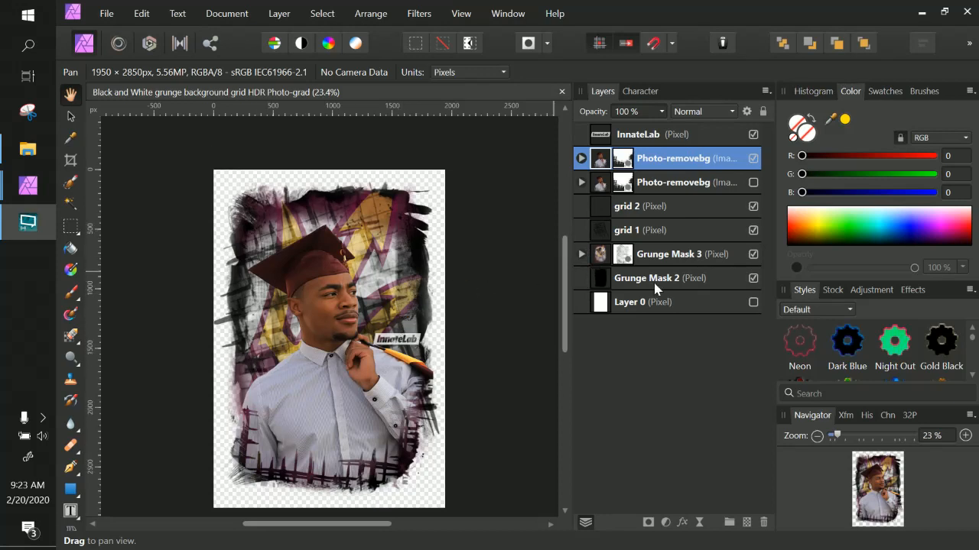
left_click(398, 282)
key("ctrl+plus")
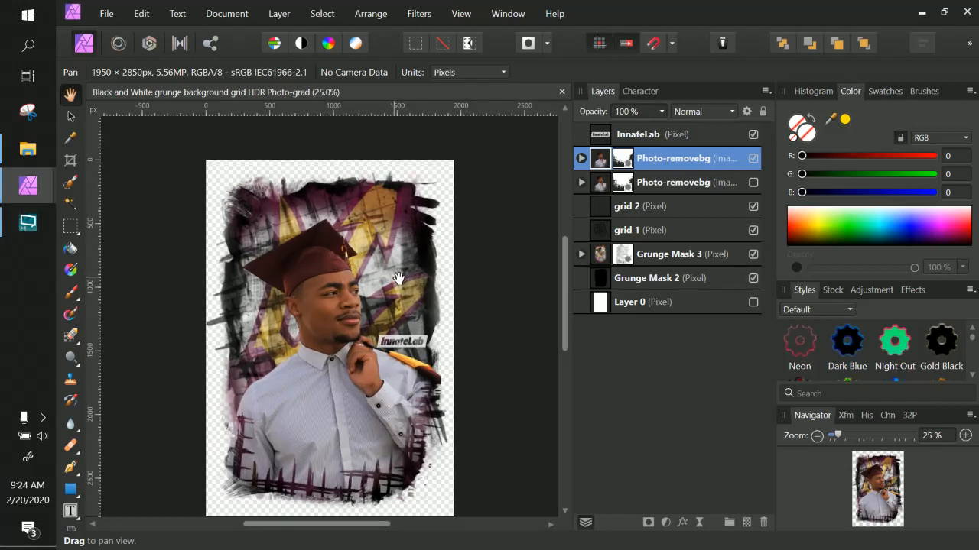
left_click(581, 255)
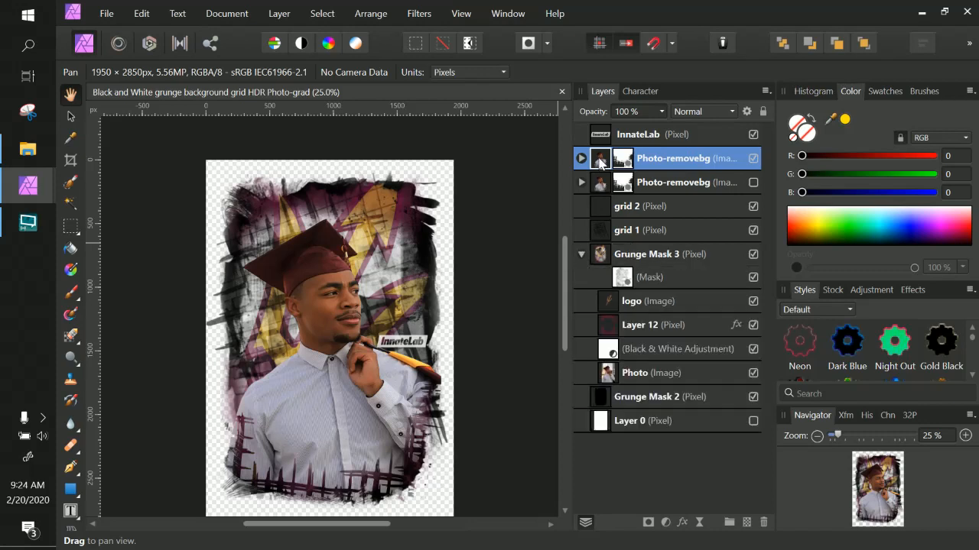
left_click(581, 159)
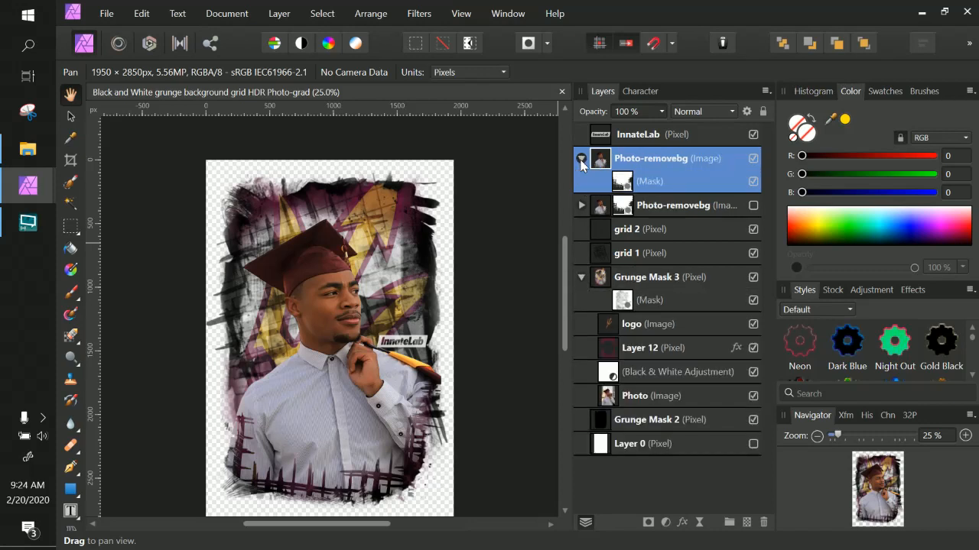
left_click(581, 206)
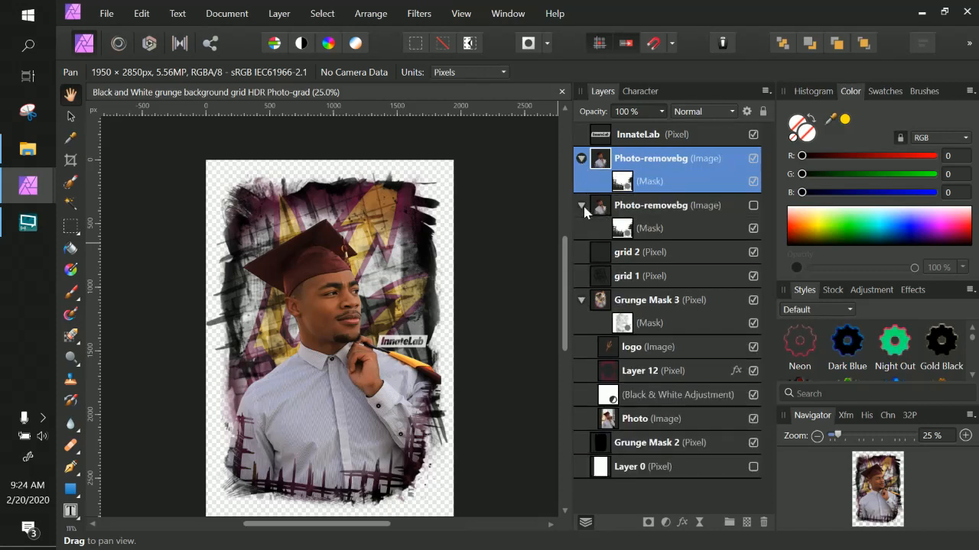
Step: Replace the image in the lower, hidden Photo-removebg layer with the background-removed 774x960 graduate portrait
left_click(672, 206)
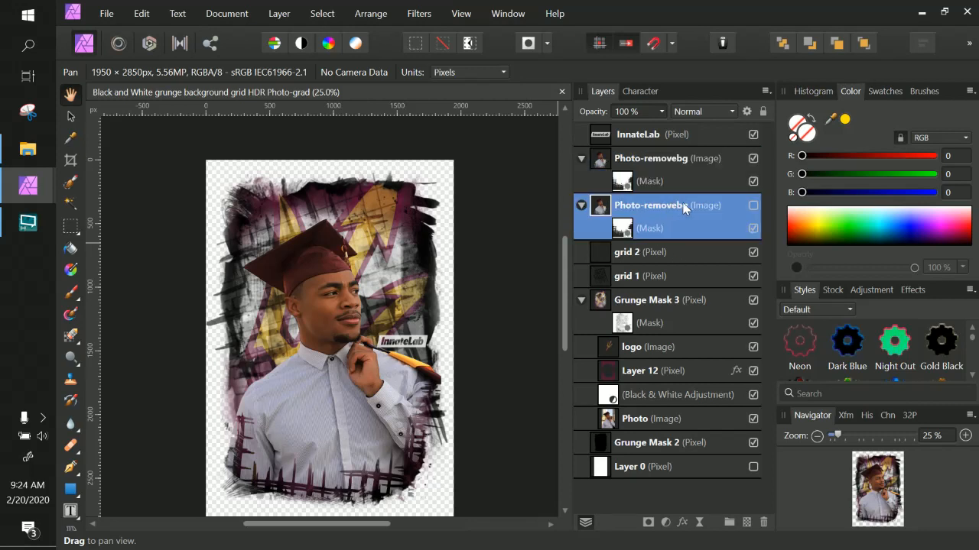
left_click(71, 119)
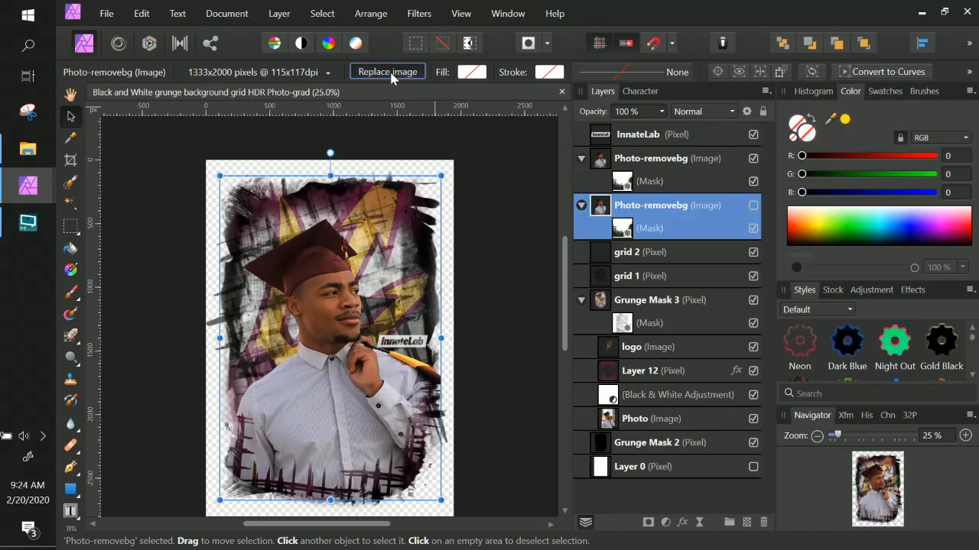
left_click(367, 71)
key("Escape")
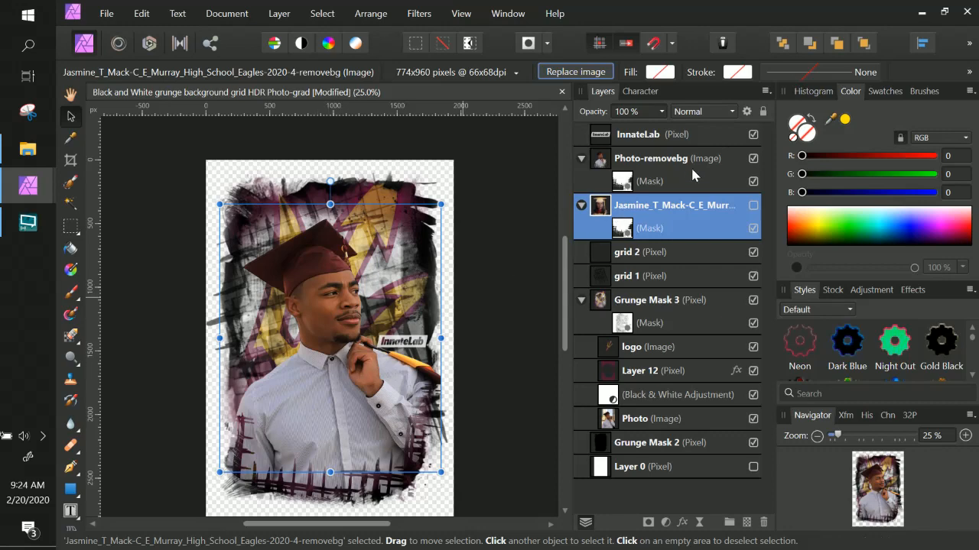
Step: Hide the remaining Photo-removebg layer and show the replaced graduate portrait layer
left_click(754, 159)
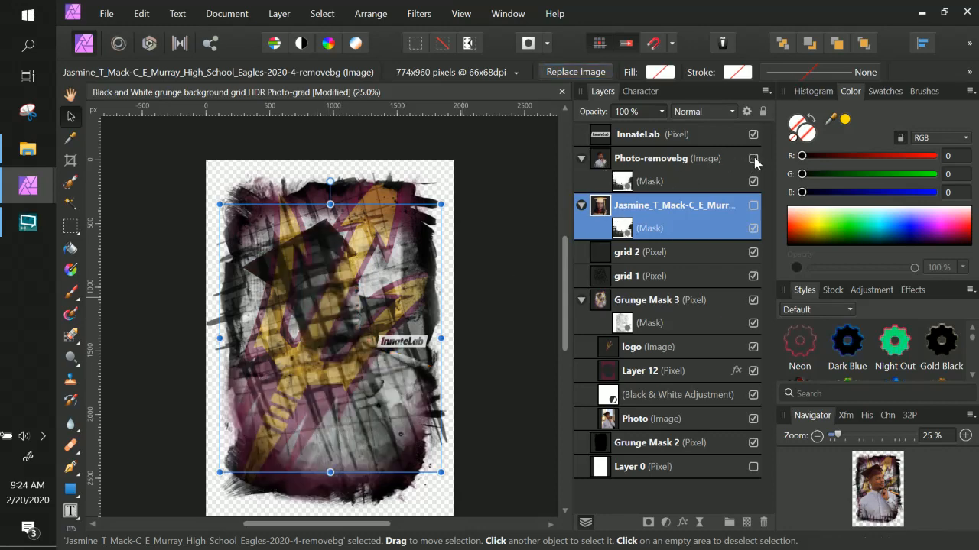
left_click(657, 163)
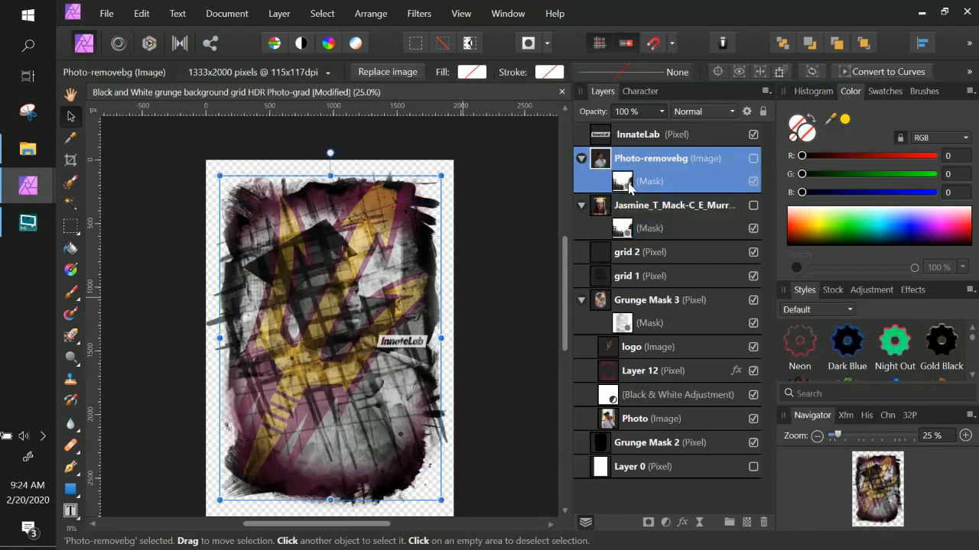
left_click(754, 206)
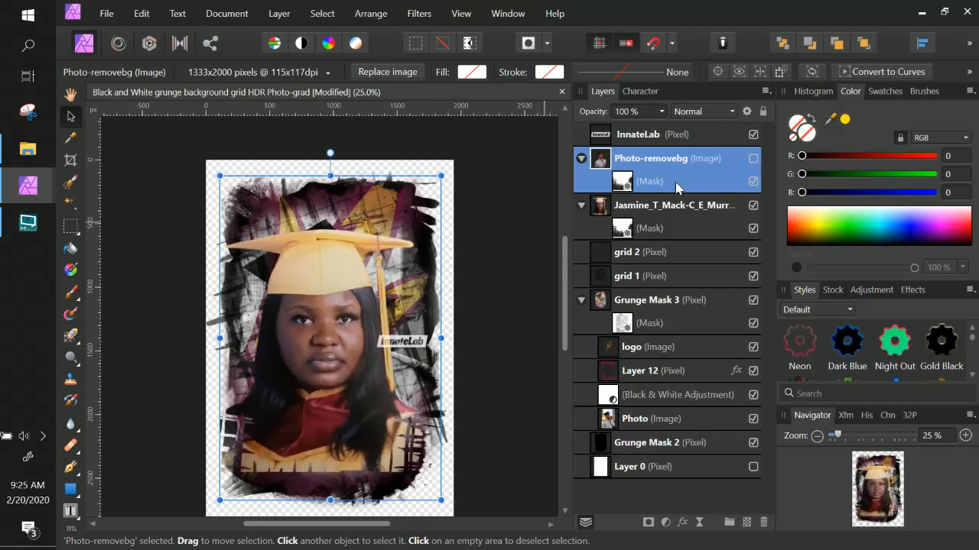
Step: Try to reposition and scale down the cut-out graduate portrait on the canvas, and restore its placement
left_click_drag(339, 353, 345, 358)
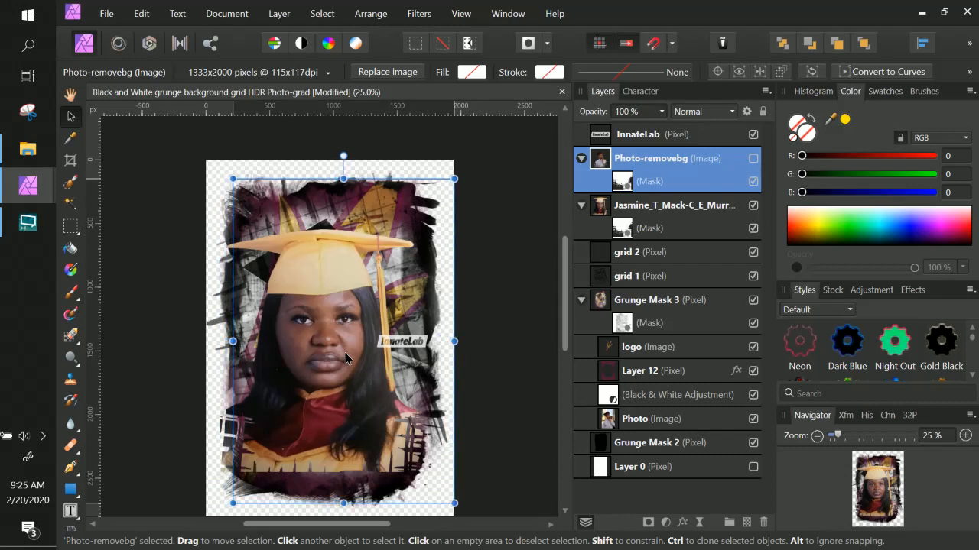
key("ctrl+z")
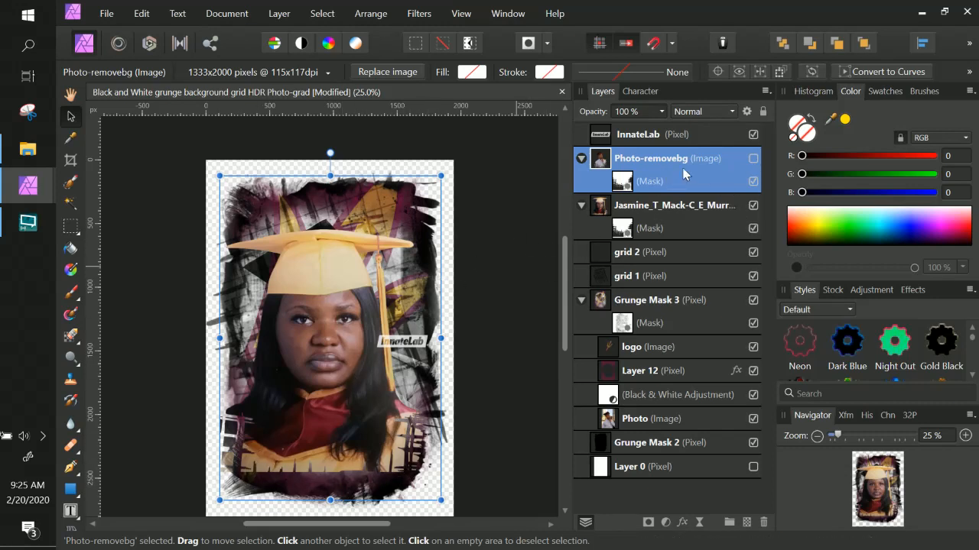
left_click(650, 208)
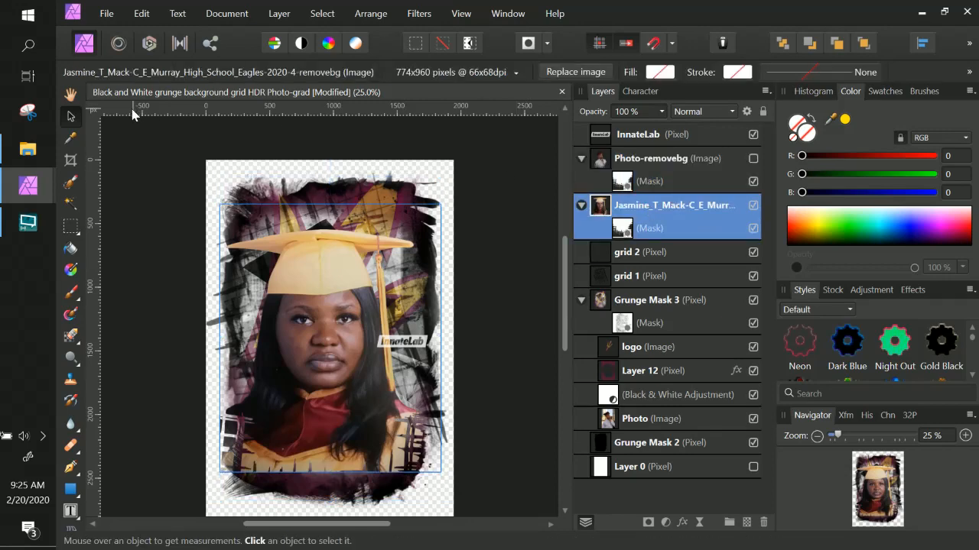
key("ctrl+t")
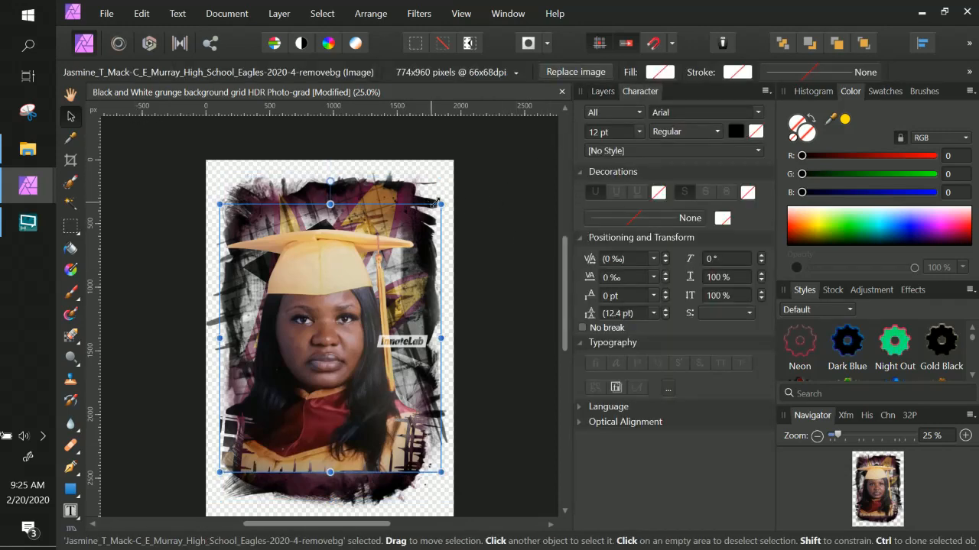
left_click_drag(439, 204, 401, 231)
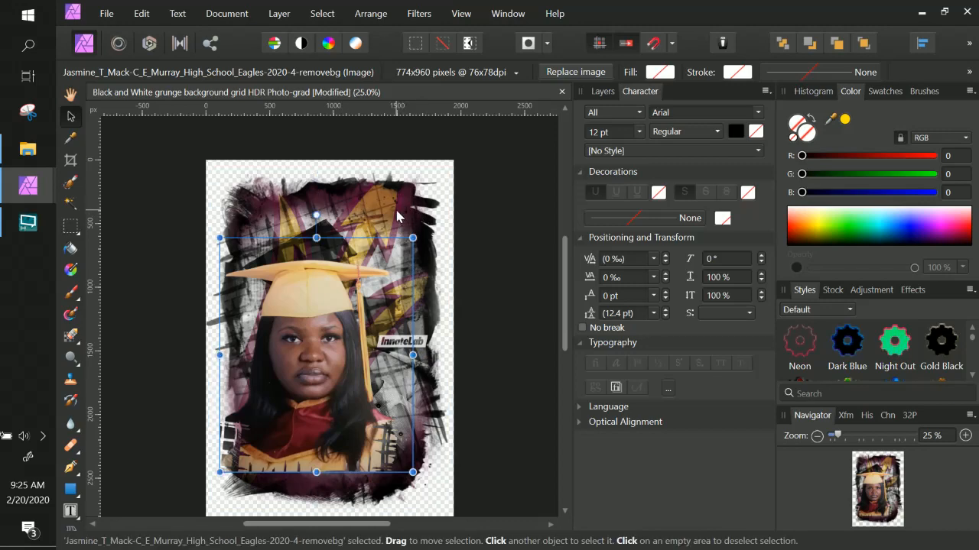
left_click_drag(433, 216, 442, 205)
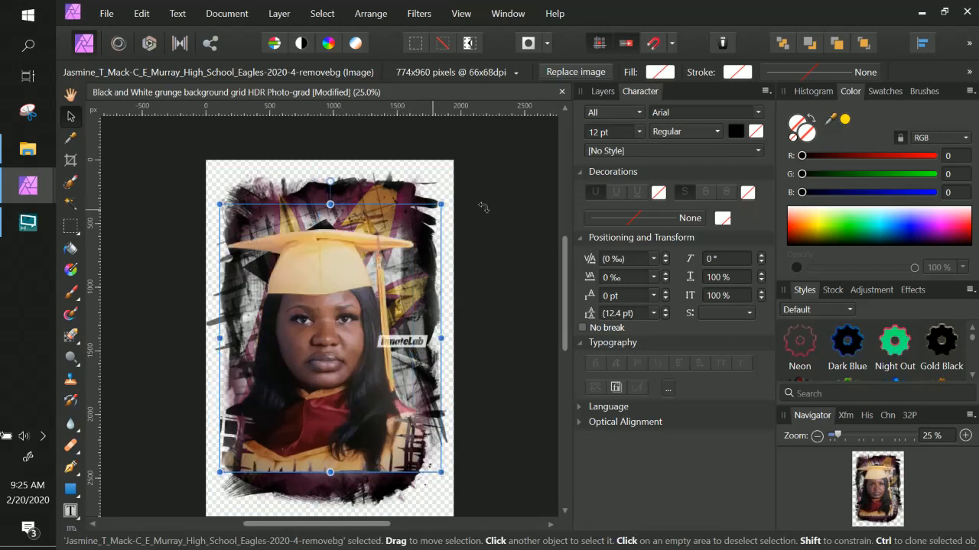
Step: Replace the Photo image nested in Grunge Mask 3 with the original 774x960 graduate portrait that keeps its background
left_click(602, 91)
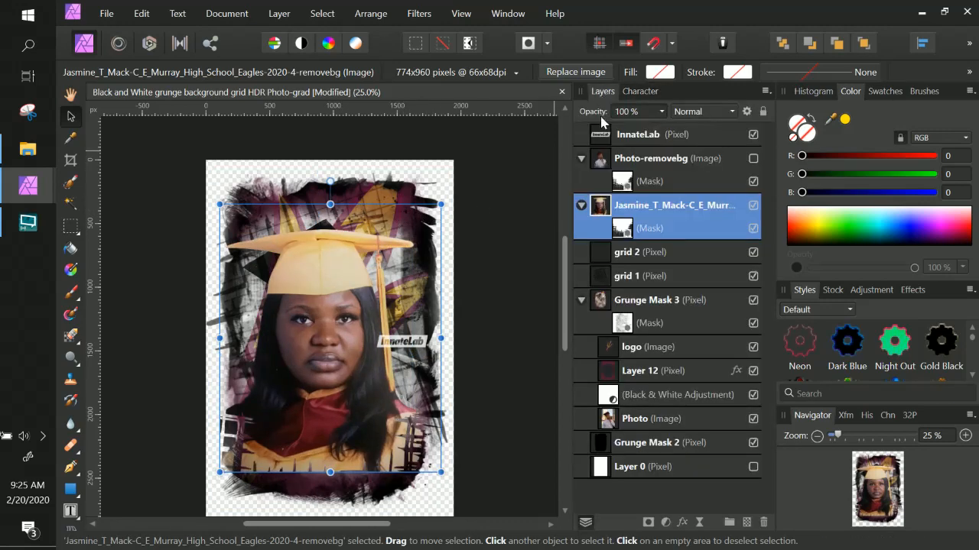
left_click(689, 440)
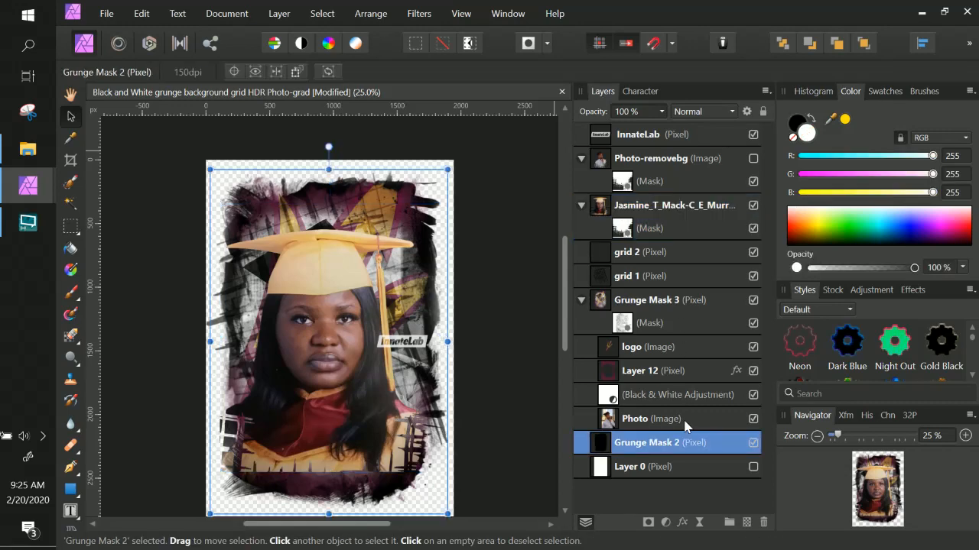
left_click(623, 419)
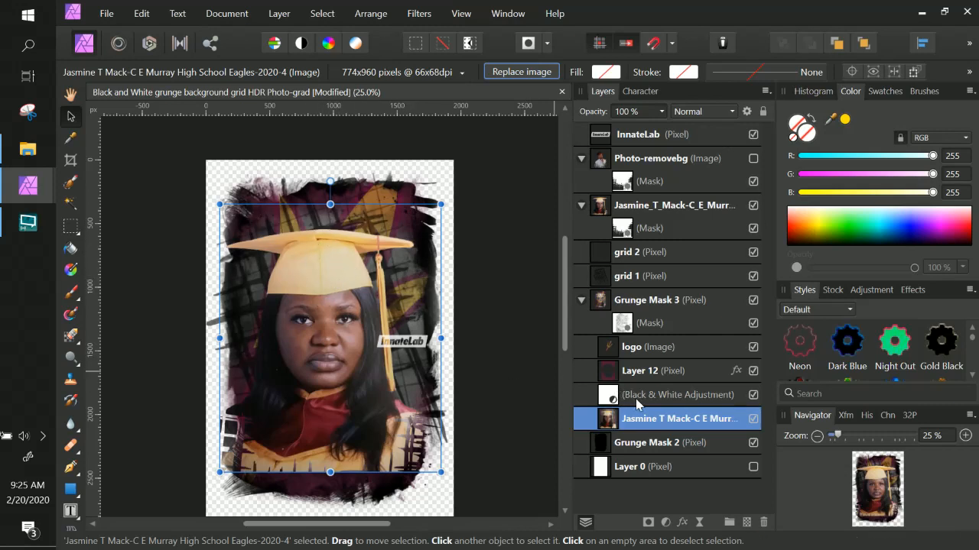
Step: Hide the Layer 12, logo and Grunge Mask 2 layers
left_click(753, 371)
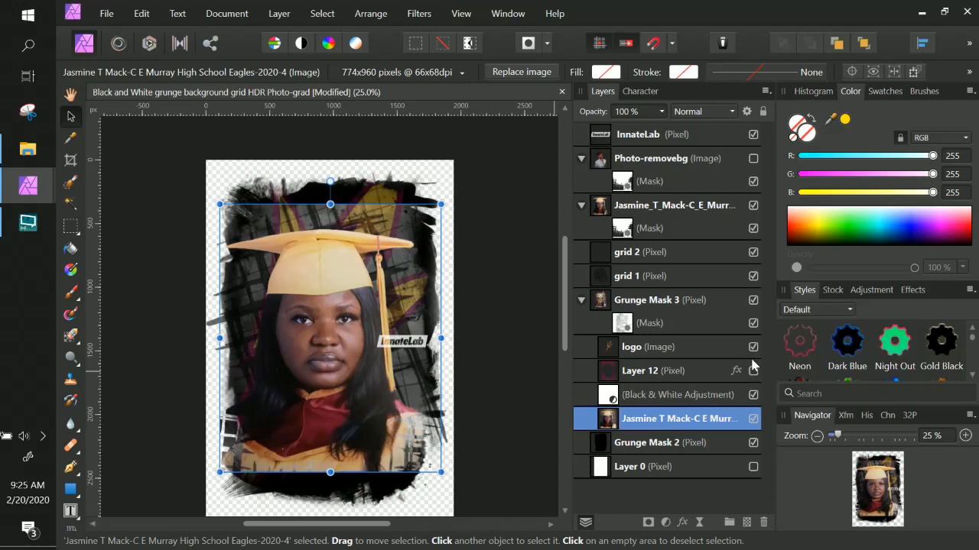
left_click(753, 347)
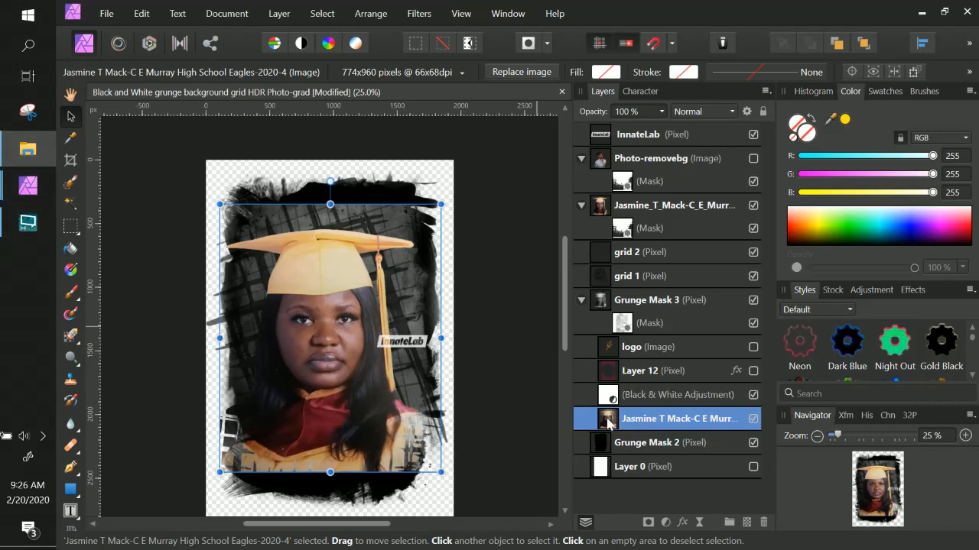
left_click(609, 424)
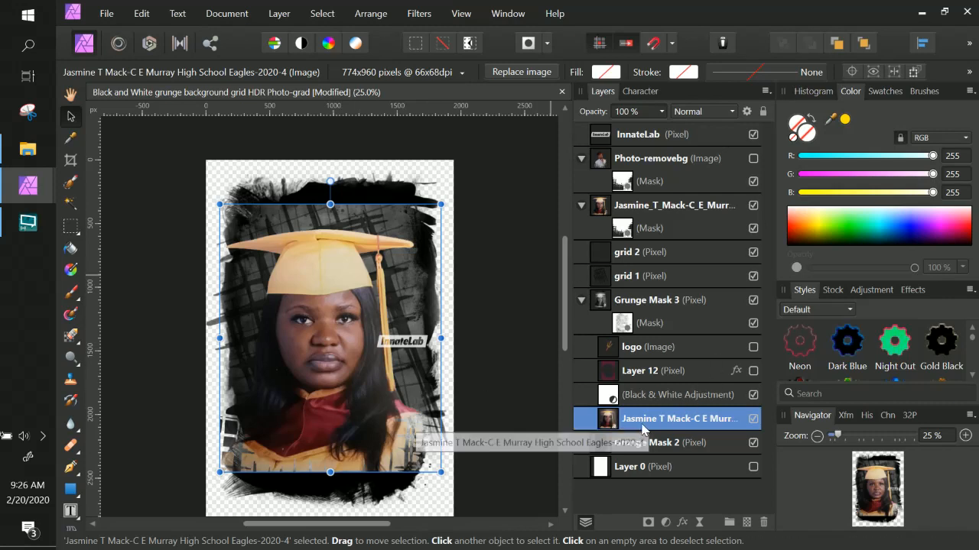
left_click(753, 444)
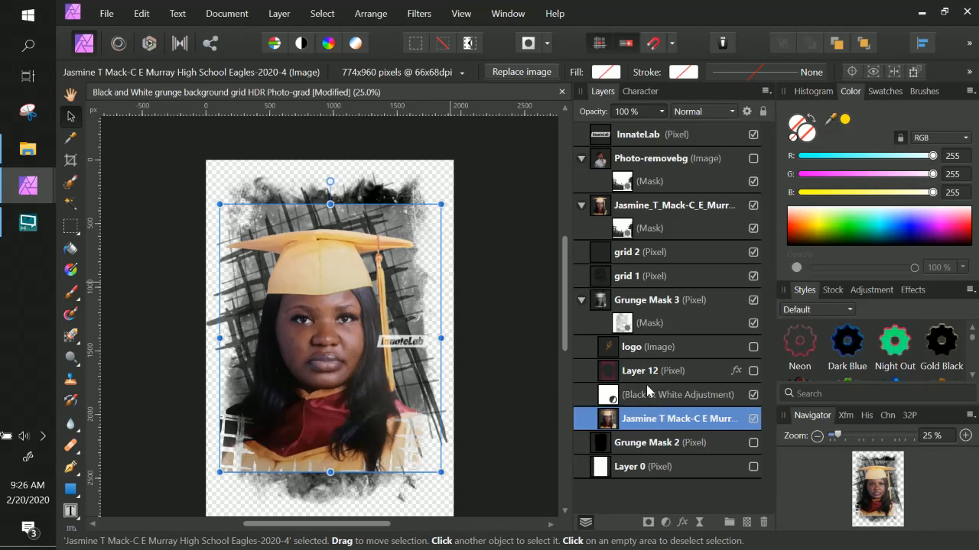
Step: Show Layer 12 and the logo layer again, and replace the logo image with the 850x850 C E Murray High School Eagles emblem
left_click(753, 371)
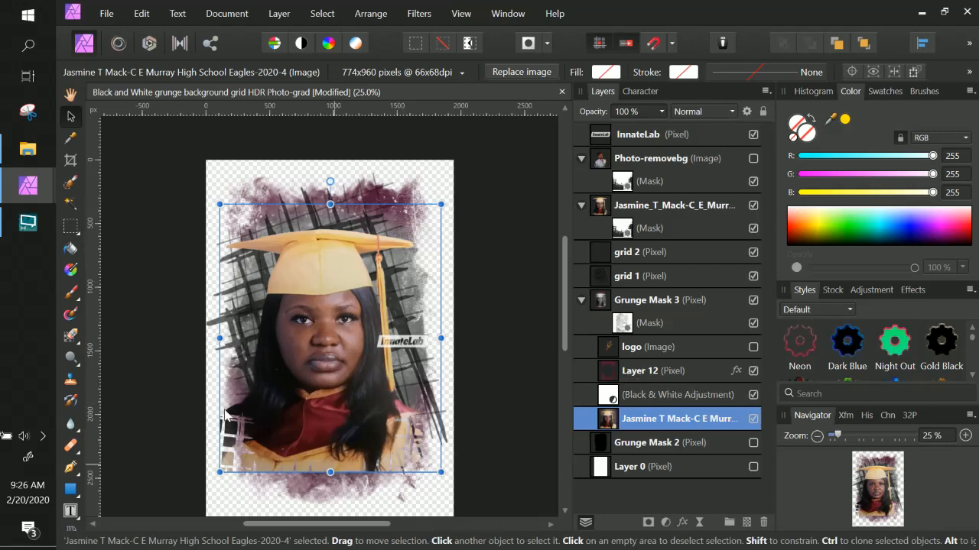
left_click(663, 348)
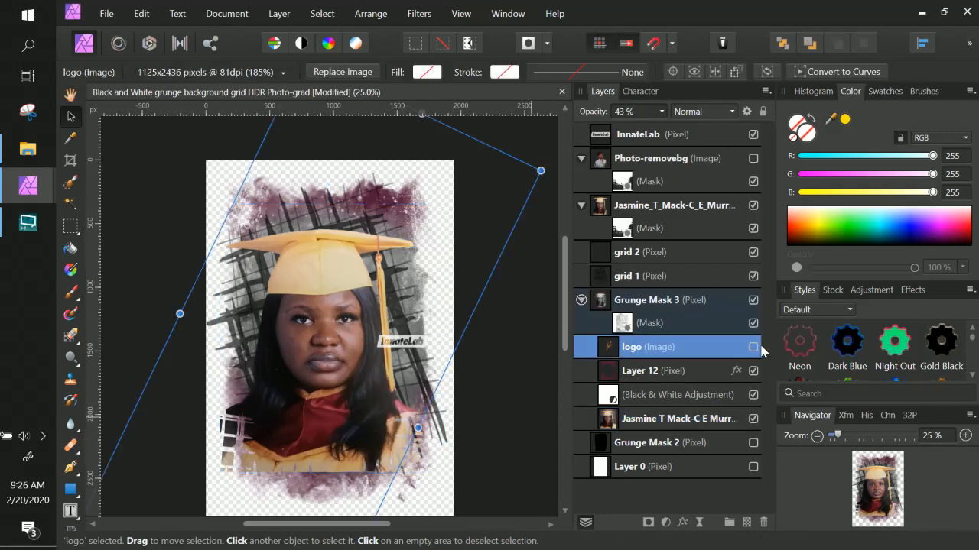
left_click(754, 348)
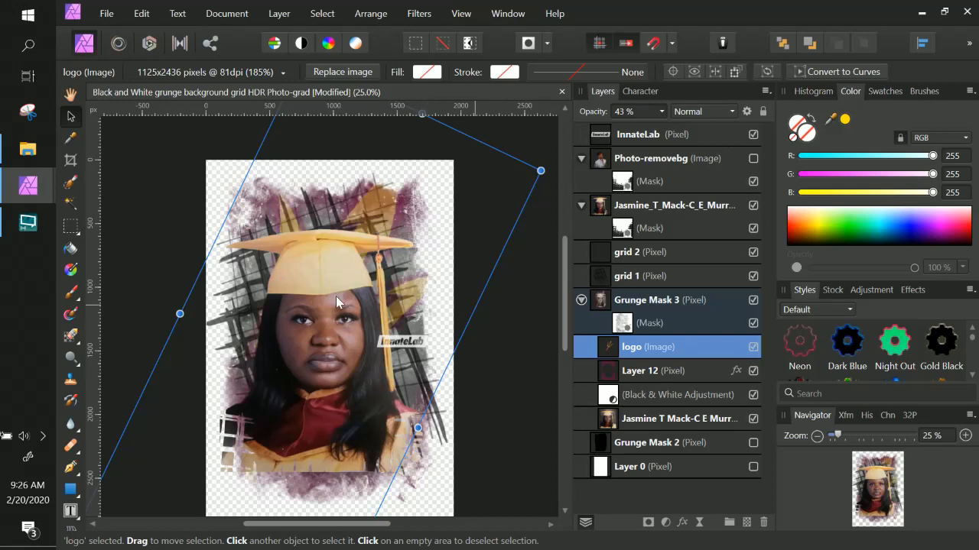
left_click(633, 347)
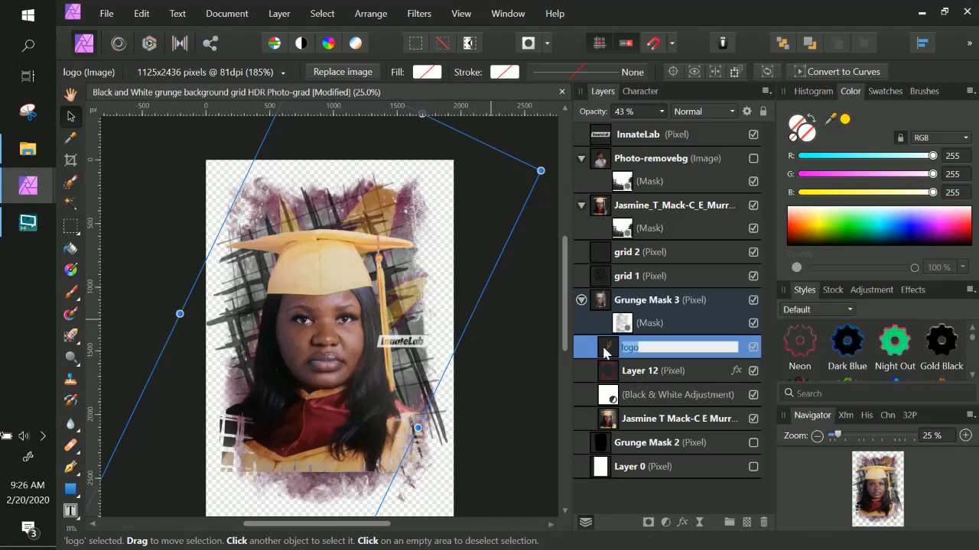
left_click(605, 350)
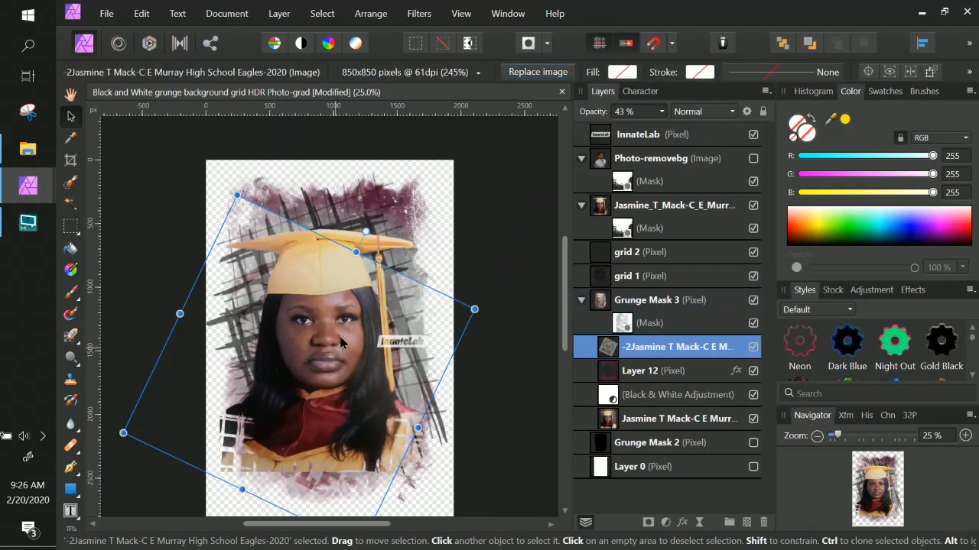
Step: Rotate the school emblem nearly upright, scale it to about 223%, and move it up behind the graduate's head
left_click_drag(341, 344, 367, 272)
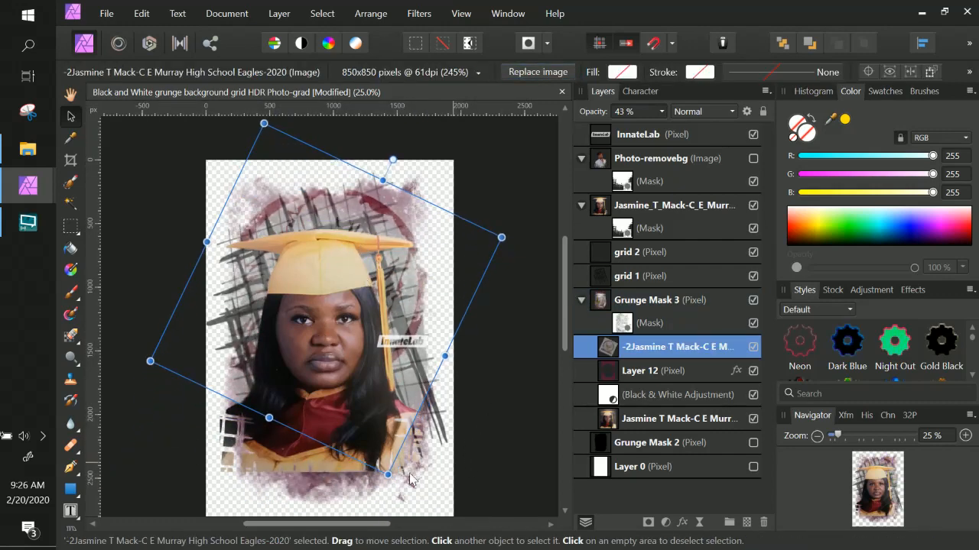
left_click_drag(387, 475, 416, 535)
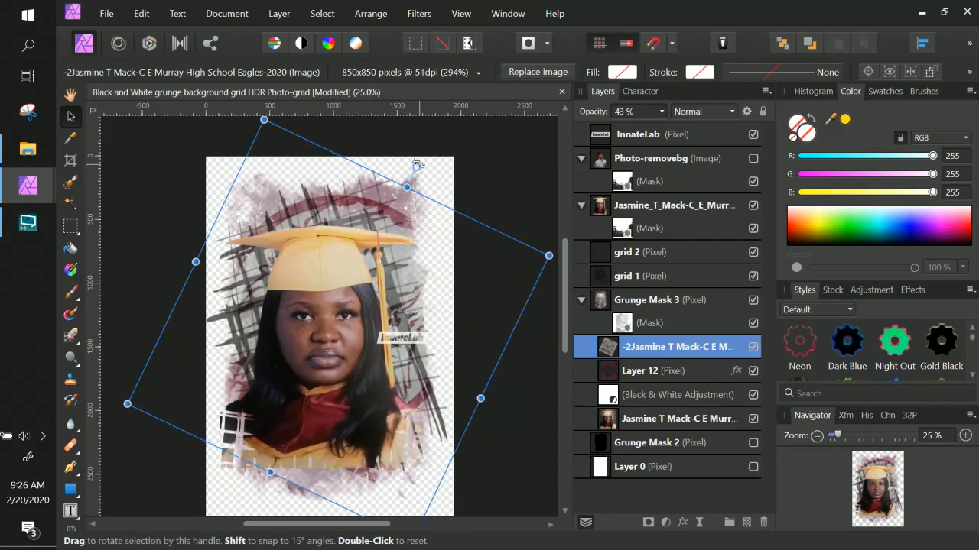
left_click_drag(416, 165, 334, 131)
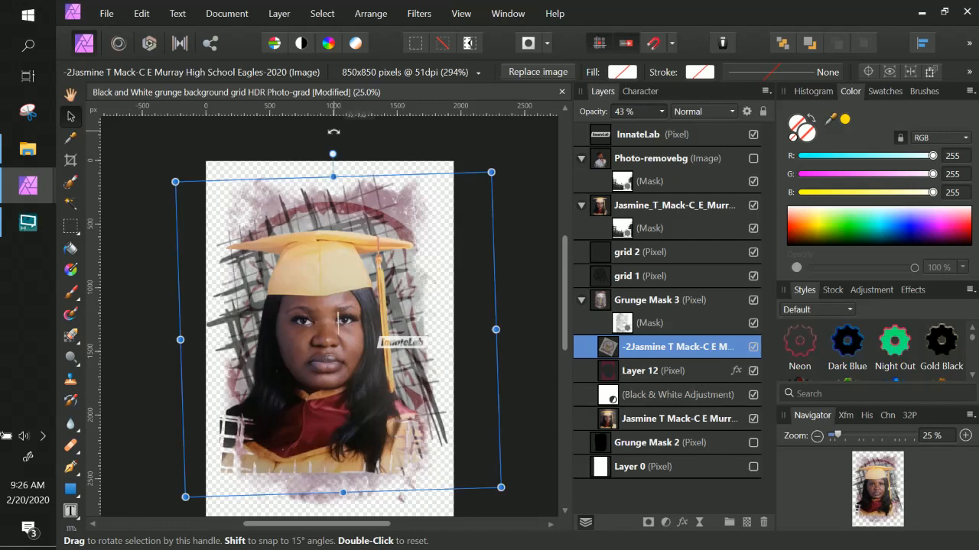
left_click_drag(175, 182, 254, 255)
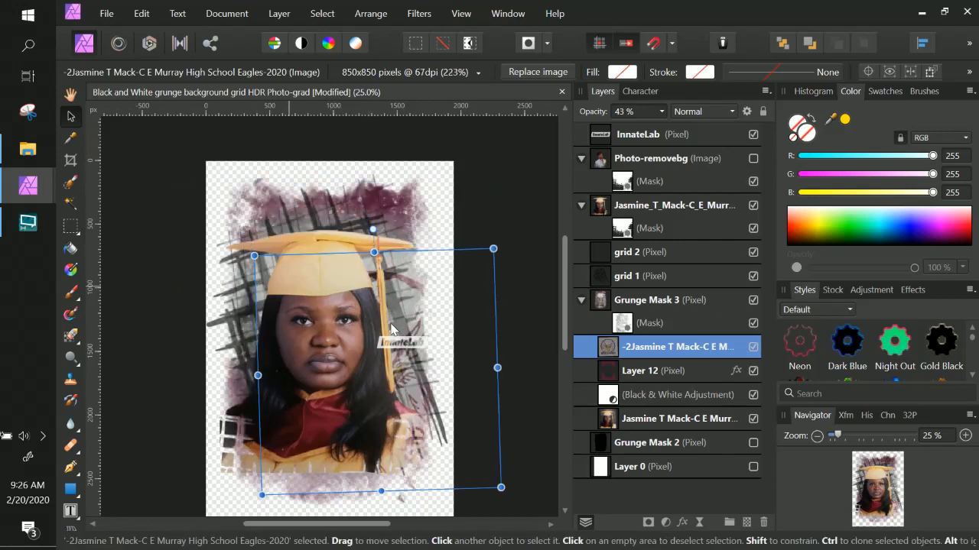
left_click_drag(391, 328, 355, 240)
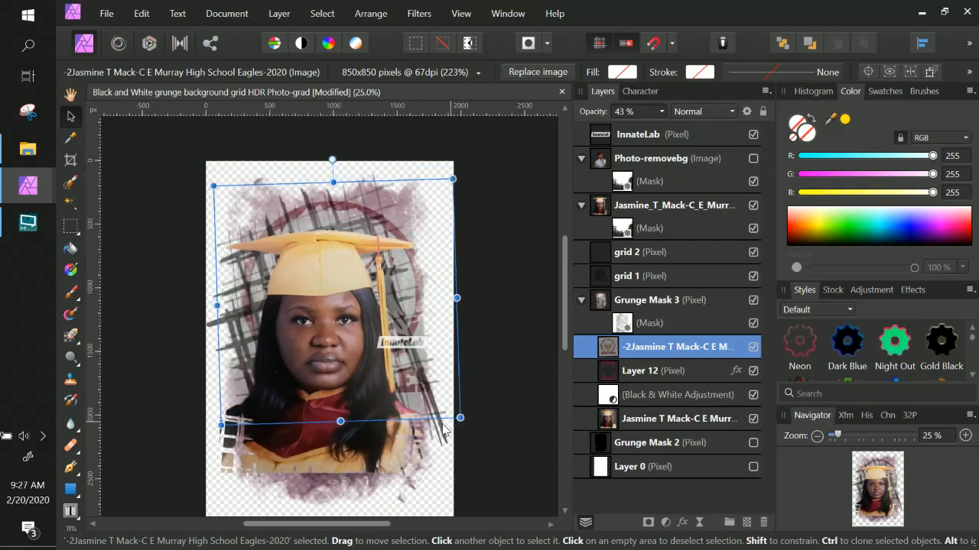
Step: Enlarge the school emblem to about 306% and reposition it around the graduate within the grunge area
left_click_drag(459, 418, 500, 459)
left_click_drag(535, 498, 538, 502)
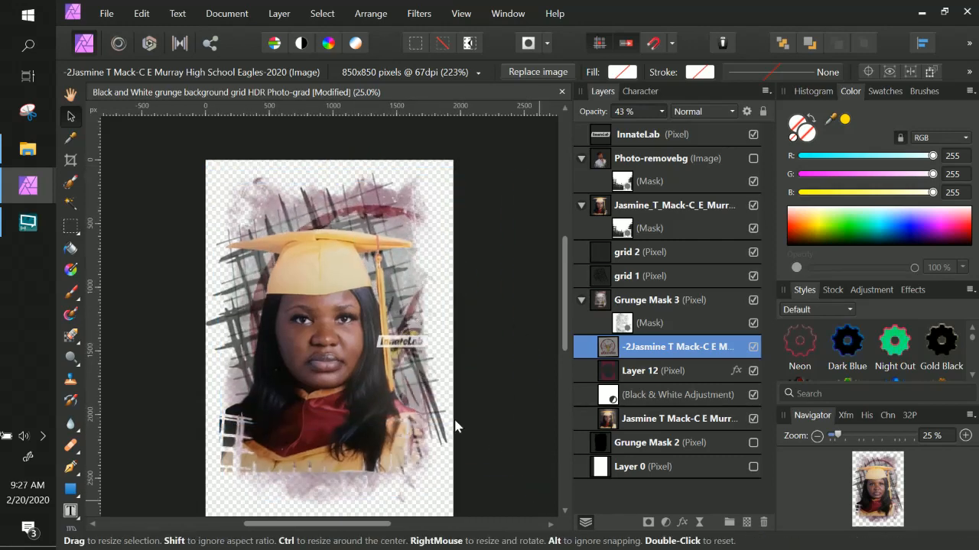
left_click_drag(411, 379, 364, 353)
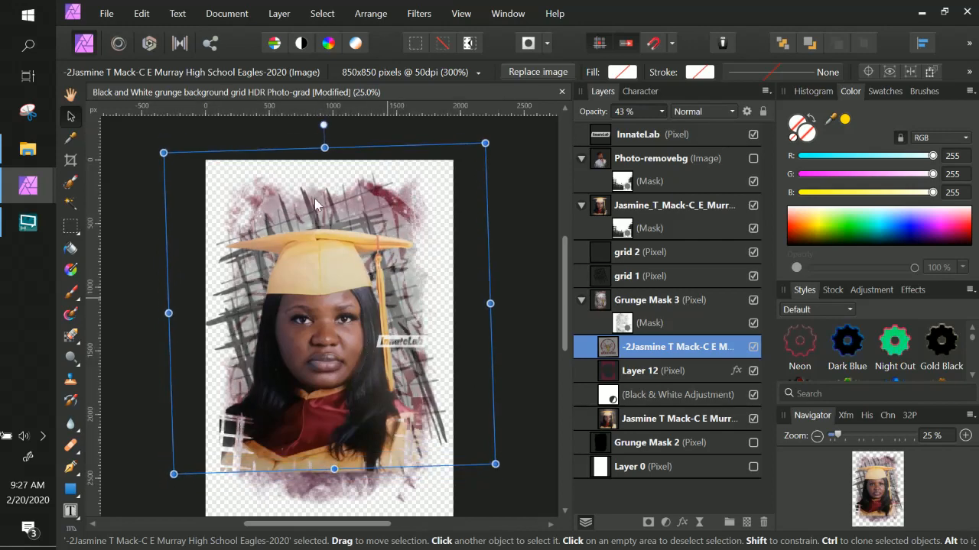
left_click_drag(493, 463, 523, 511)
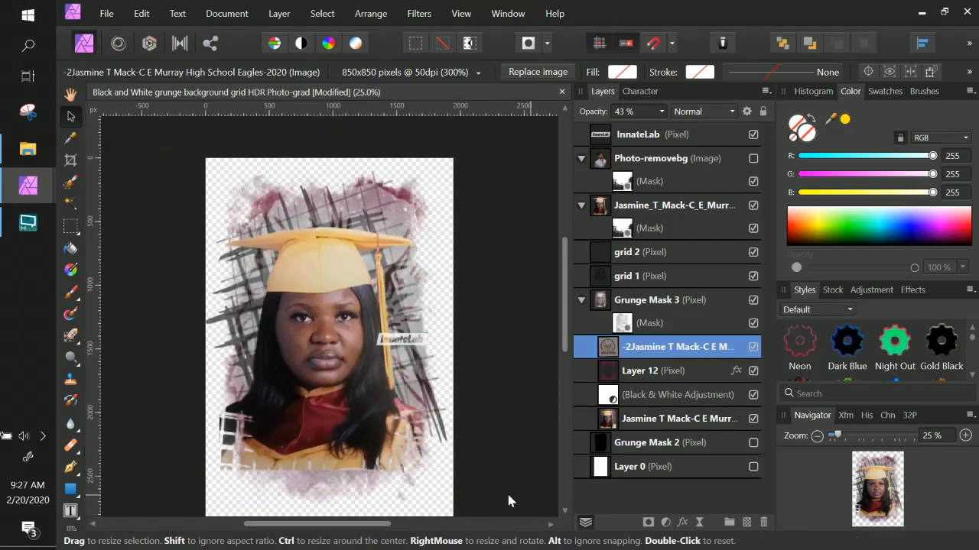
left_click_drag(402, 367, 385, 363)
left_click_drag(513, 491, 486, 466)
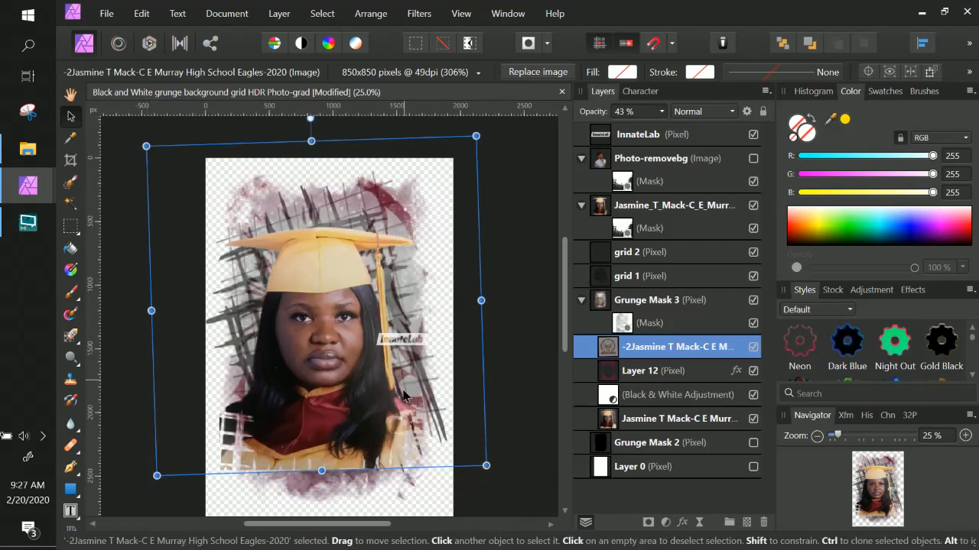
left_click_drag(298, 229, 297, 247)
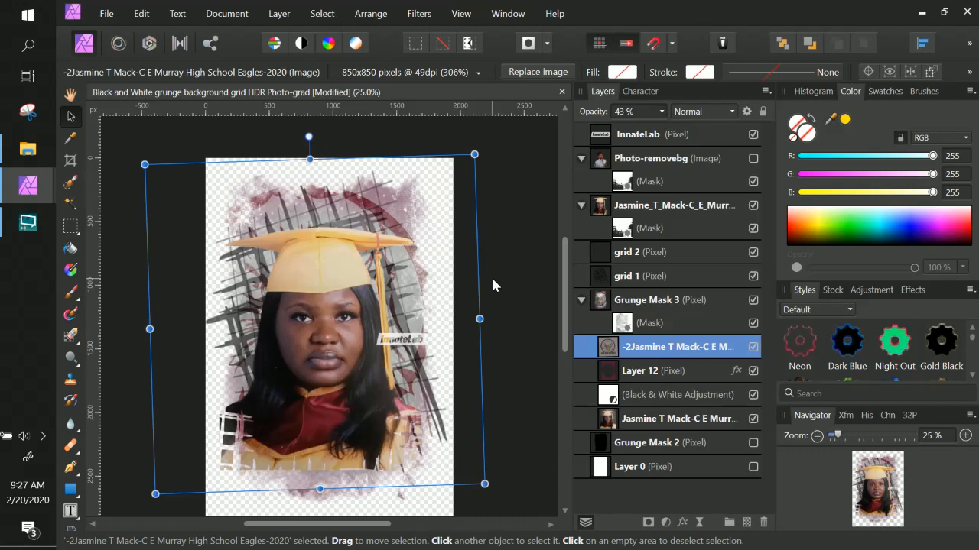
Step: Move Layer 12 above the school emblem layer inside Grunge Mask 3
left_click(684, 380)
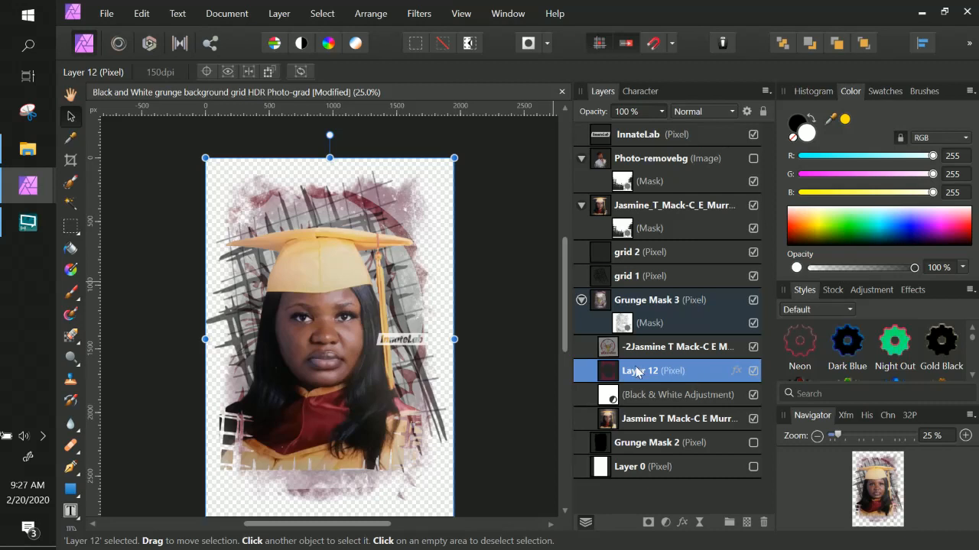
left_click(652, 371)
left_click(604, 372)
left_click_drag(611, 375, 610, 341)
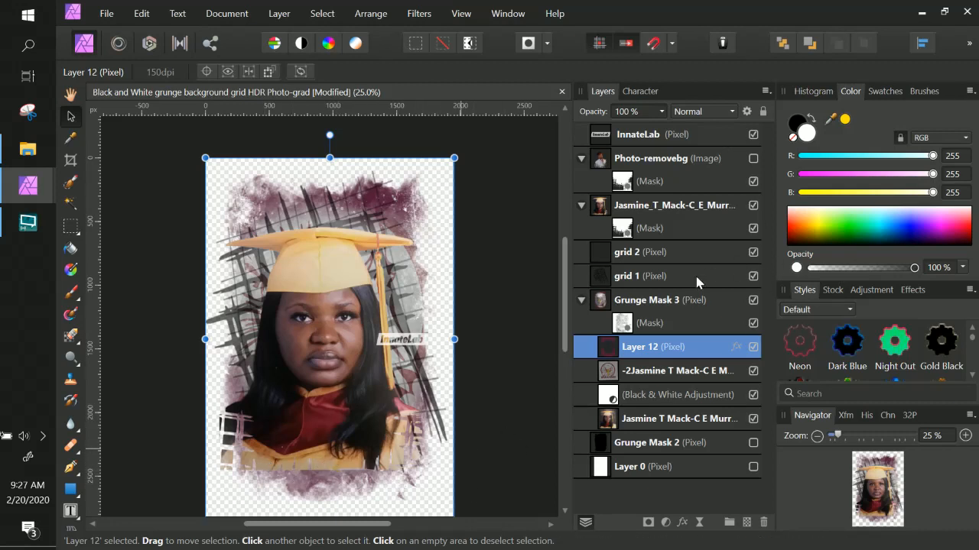
Step: Add a pixel layer above the original portrait in Grunge Mask 3 and sample the gown's tan (RGB 192, 154, 107) as the Paint Brush colour
left_click(711, 422)
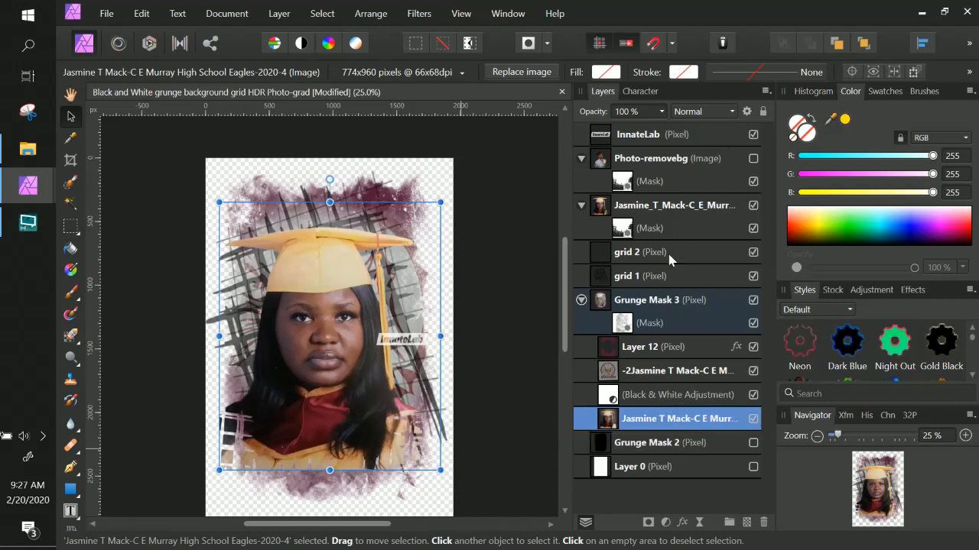
left_click(747, 523)
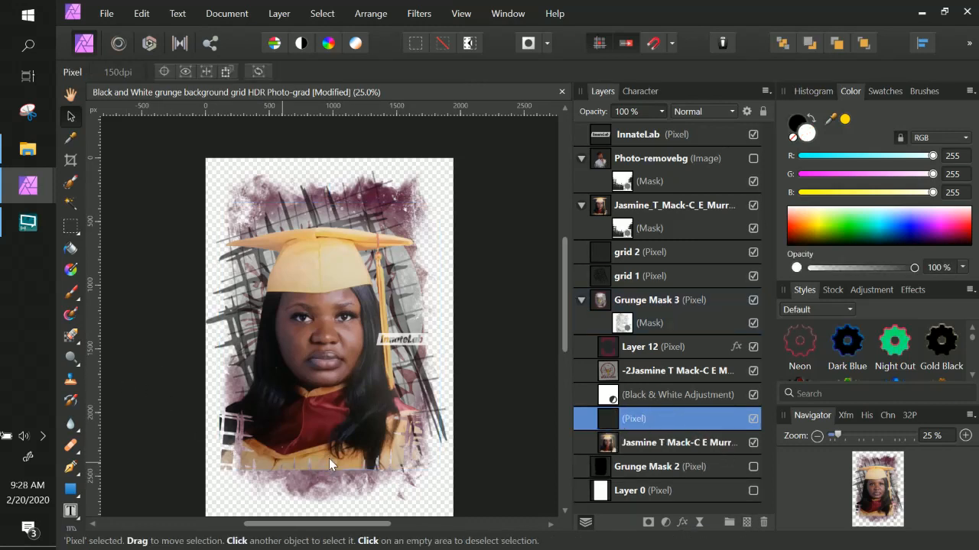
left_click(70, 292)
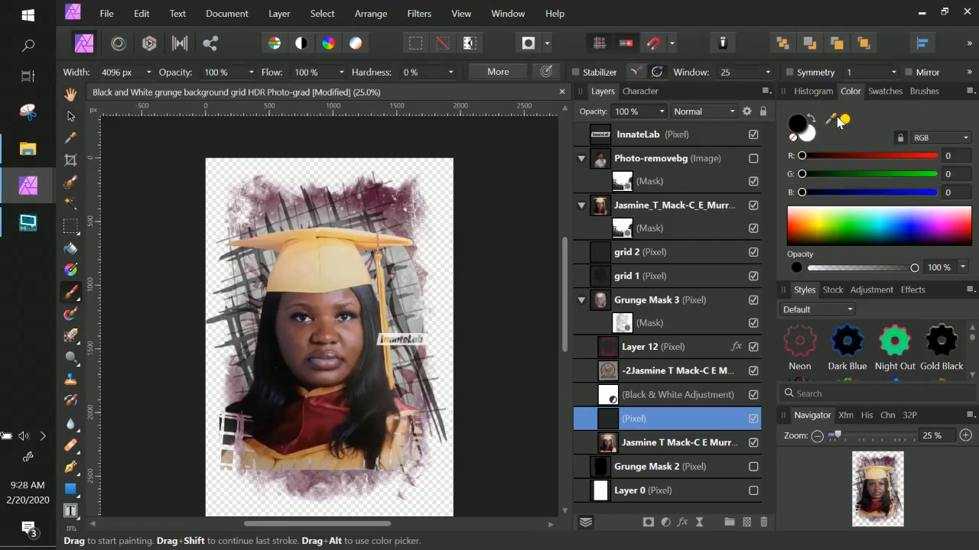
mouse_move(836, 124)
left_mouse_down()
mouse_move(568, 354)
mouse_move(349, 470)
left_mouse_up()
left_click(847, 118)
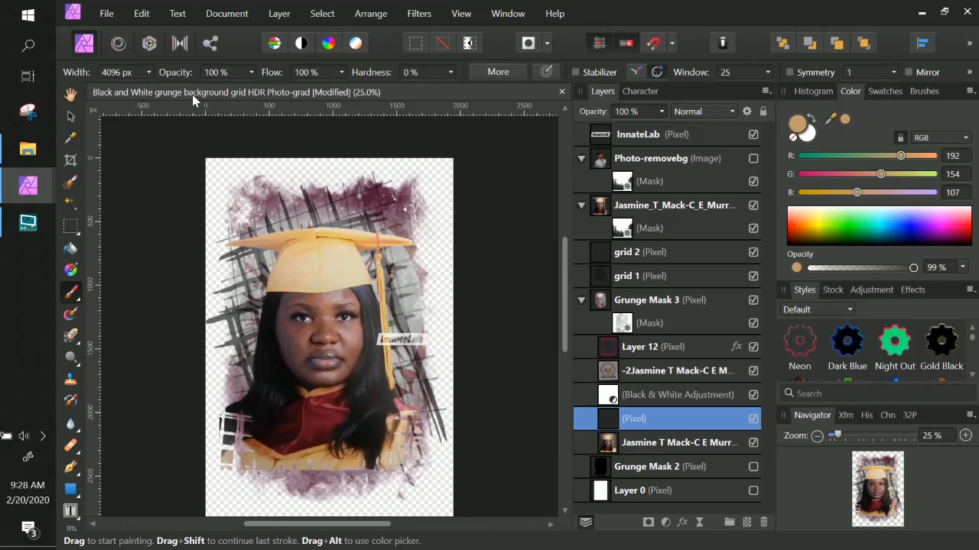
Step: Set the brush width to 861 px and paint tan along the portrait's lower edge on the new pixel layer
left_click(148, 72)
left_click_drag(143, 90, 113, 89)
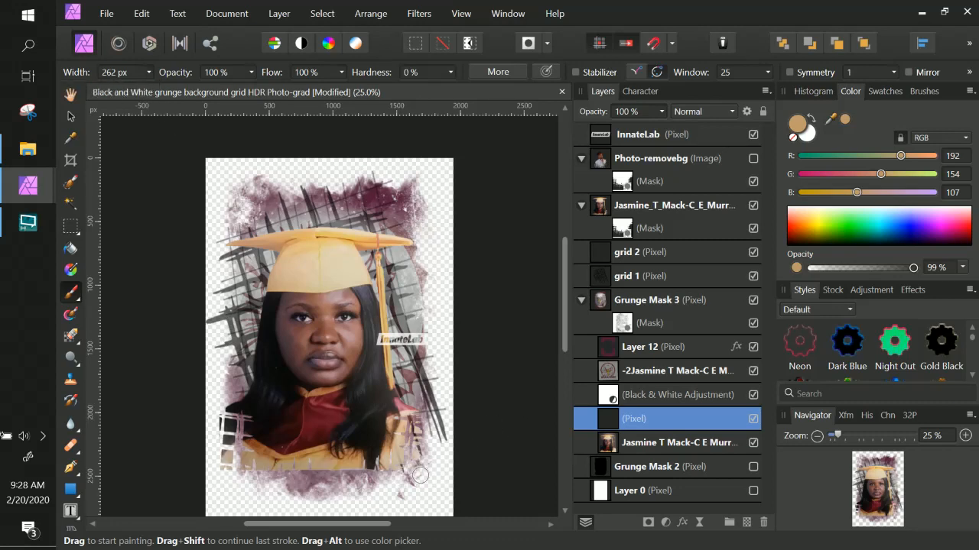
left_click(148, 72)
left_click_drag(150, 91, 180, 91)
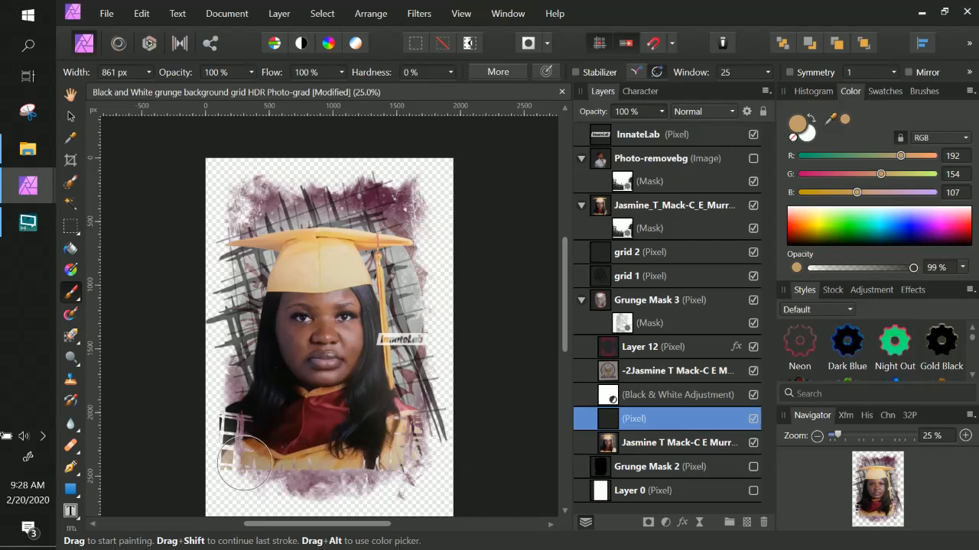
mouse_move(370, 463)
left_mouse_down()
mouse_move(329, 472)
mouse_move(252, 471)
left_mouse_up()
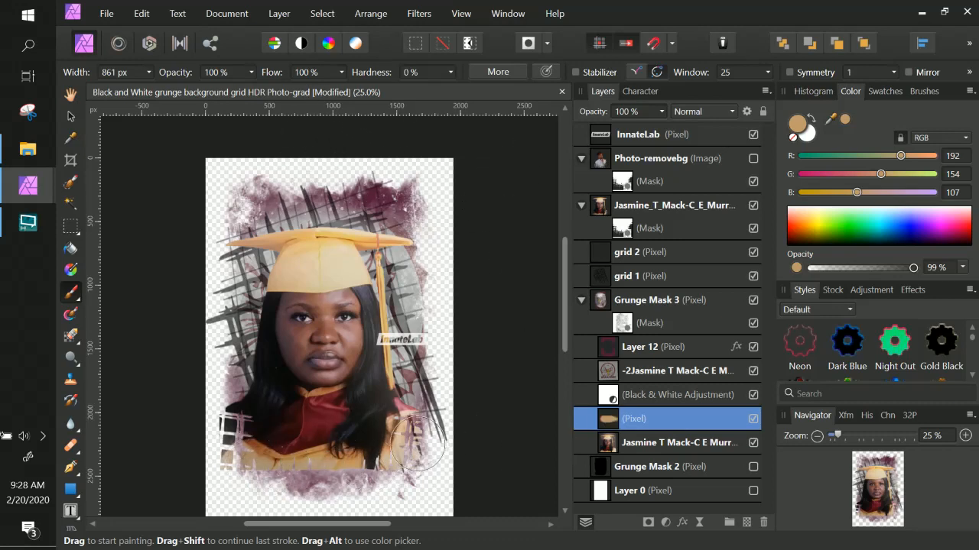
Step: Duplicate the tan-painted pixel layer in Grunge Mask 3
double_click(671, 422)
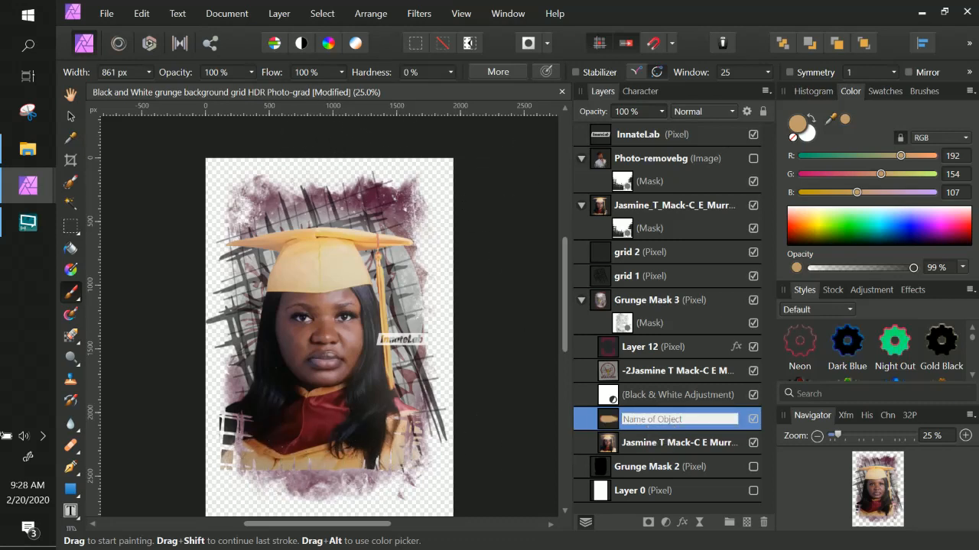
left_click(600, 427)
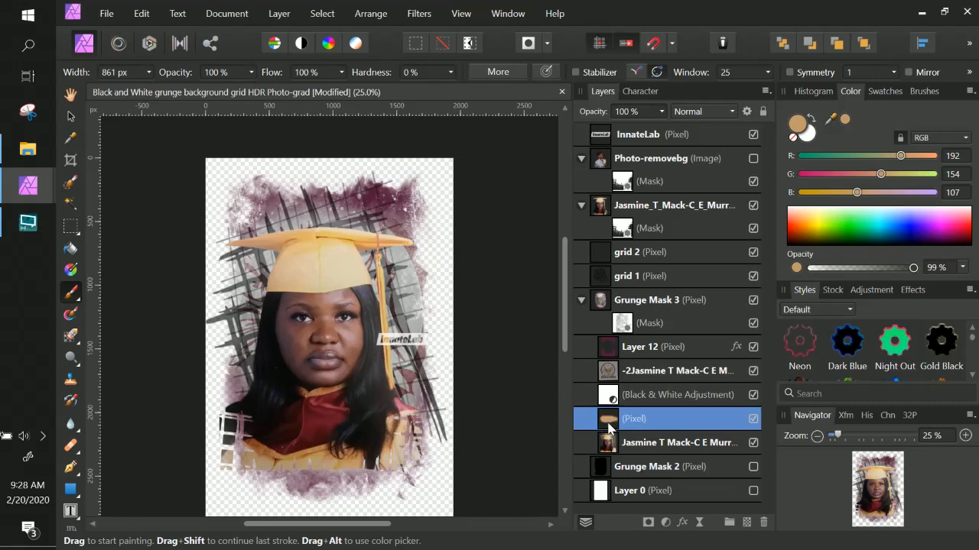
right_click(681, 419)
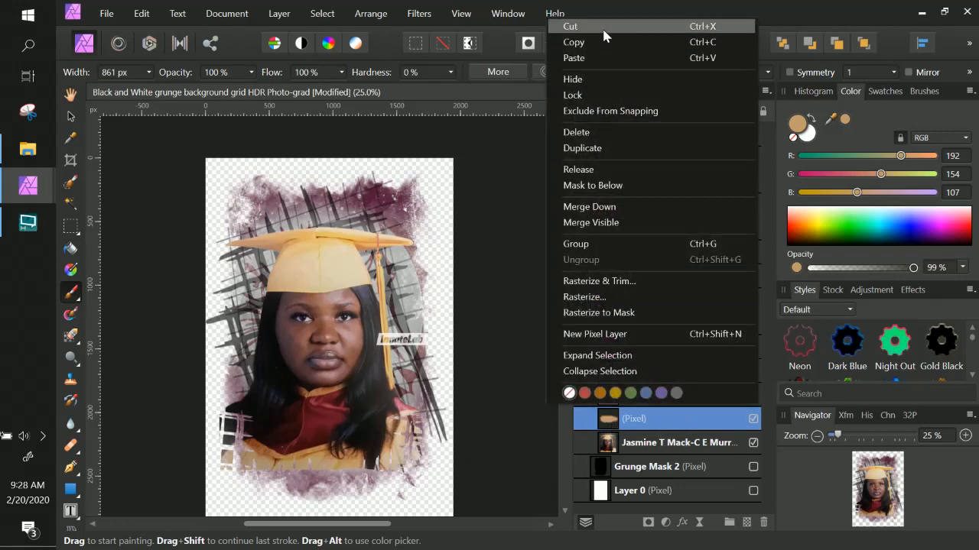
left_click(627, 151)
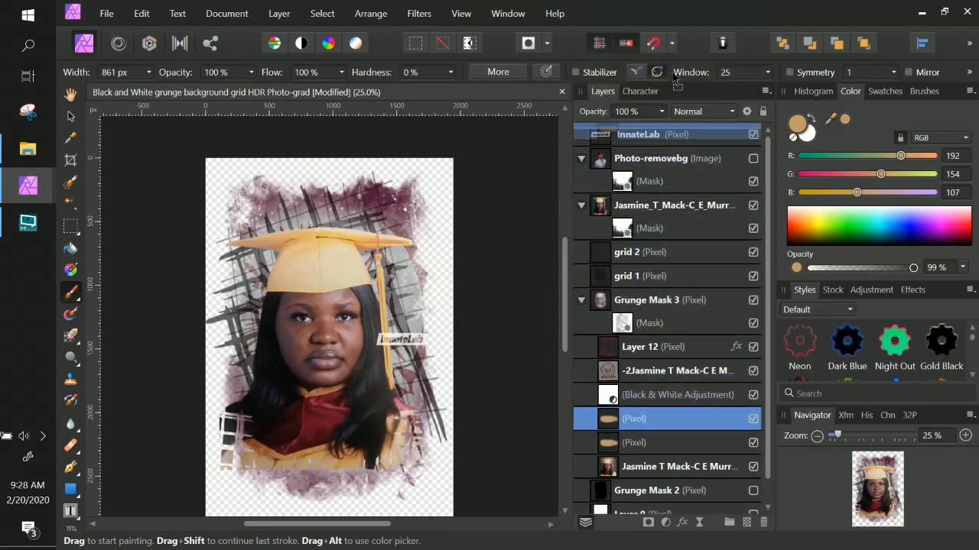
Step: Try nesting one of the tan-painted layers inside the cut-out graduate portrait layer
right_click(656, 213)
left_click(656, 213)
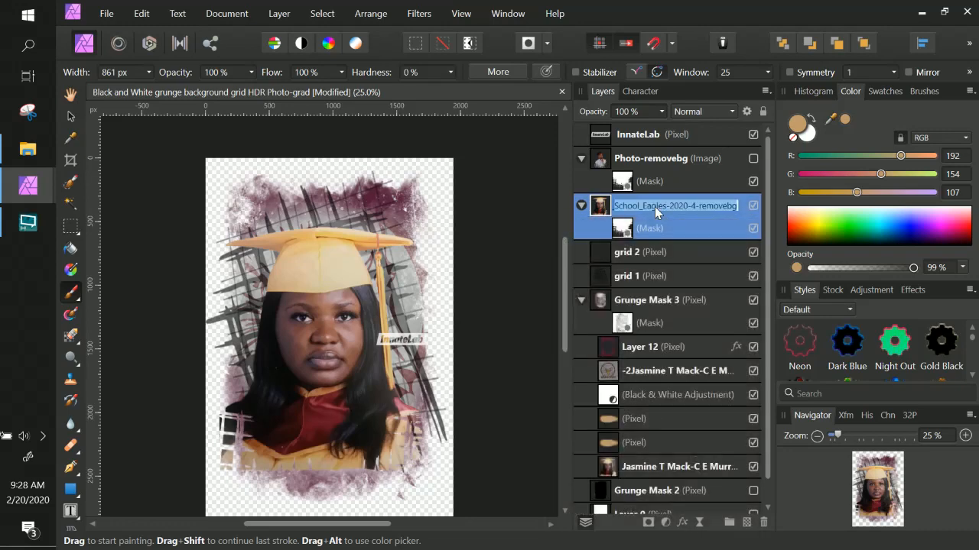
scroll(659, 483, "down", 1)
left_click_drag(644, 396, 662, 218)
left_click_drag(662, 256, 672, 234)
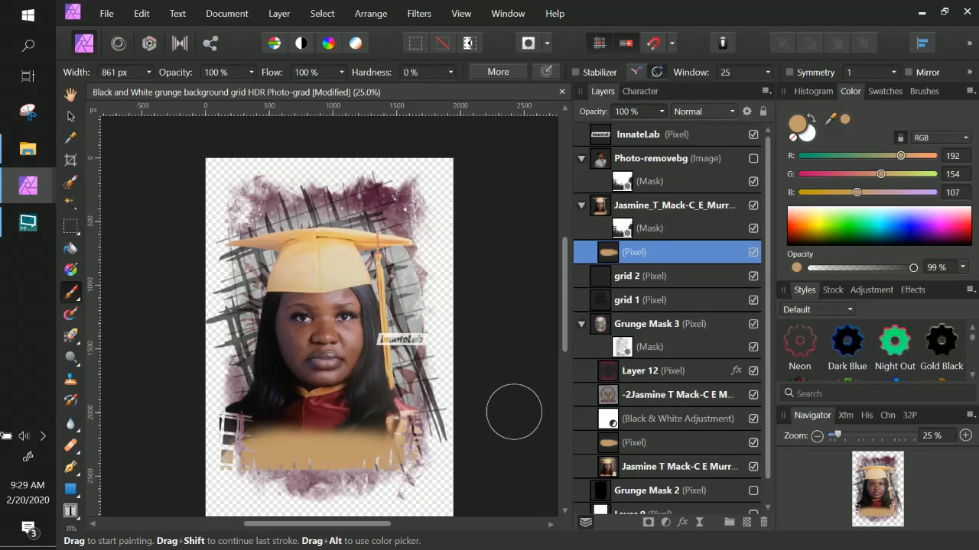
Step: Take the tan layer out of the cut-out portrait, place it directly above that portrait layer, and shift it slightly down and left on the canvas
double_click(657, 253)
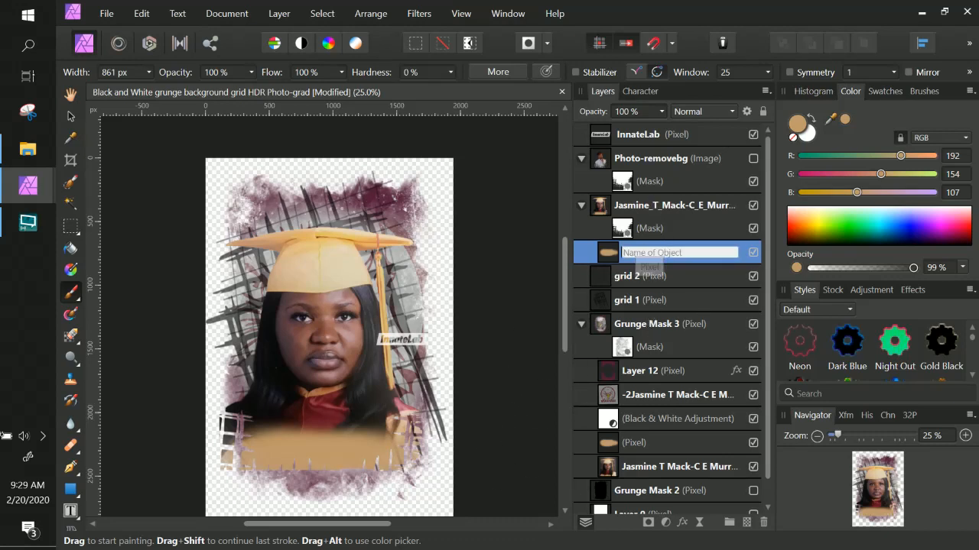
left_click(611, 255)
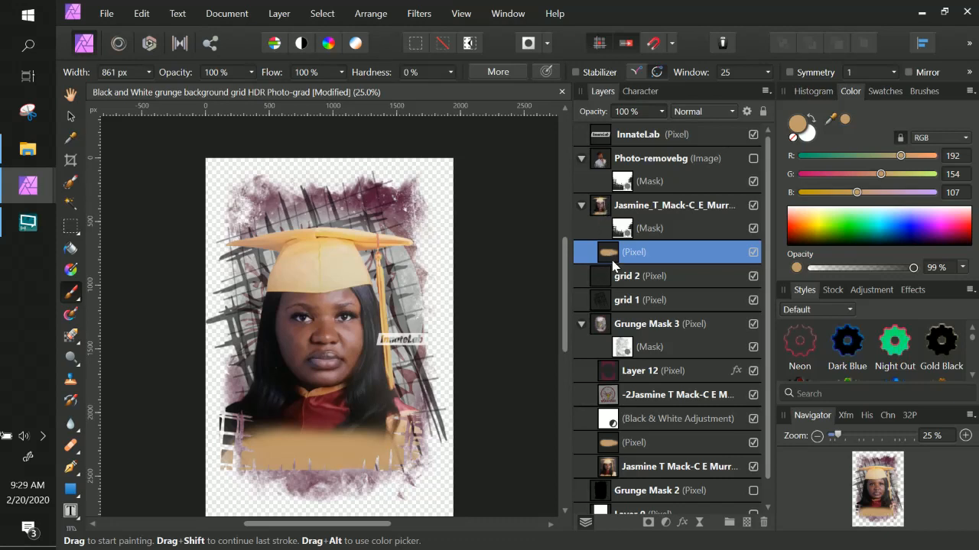
left_click_drag(611, 257, 623, 202)
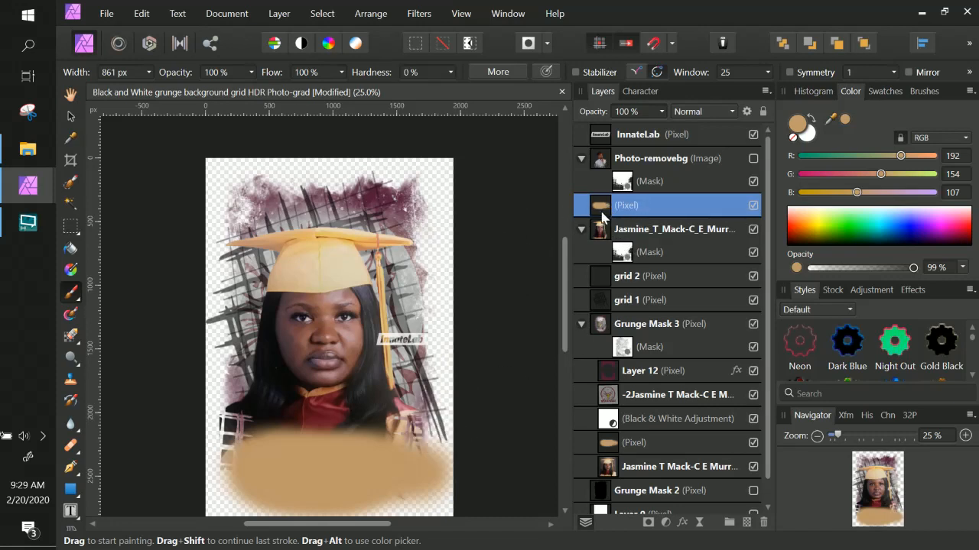
key("v")
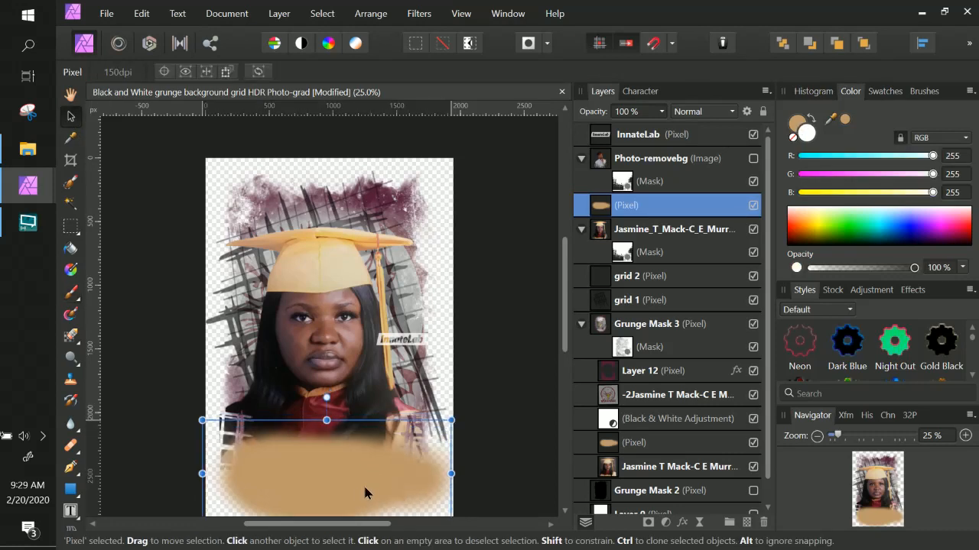
left_click_drag(365, 493, 358, 494)
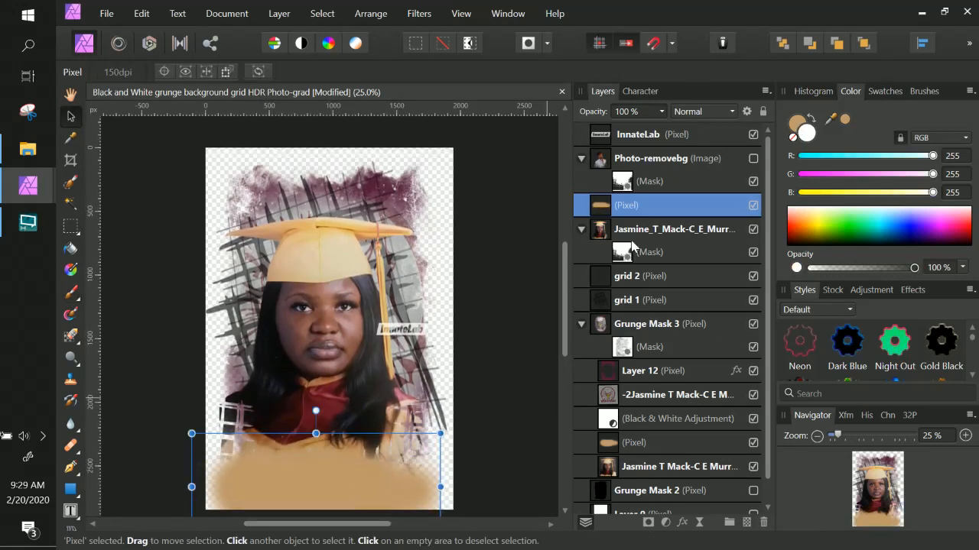
Step: Try moving the cut-out portrait's mask onto the tan layer above it, undo the move, and reselect the tan layer
mouse_move(671, 208)
left_mouse_down()
mouse_move(685, 253)
mouse_move(671, 202)
left_mouse_up()
left_click(670, 230)
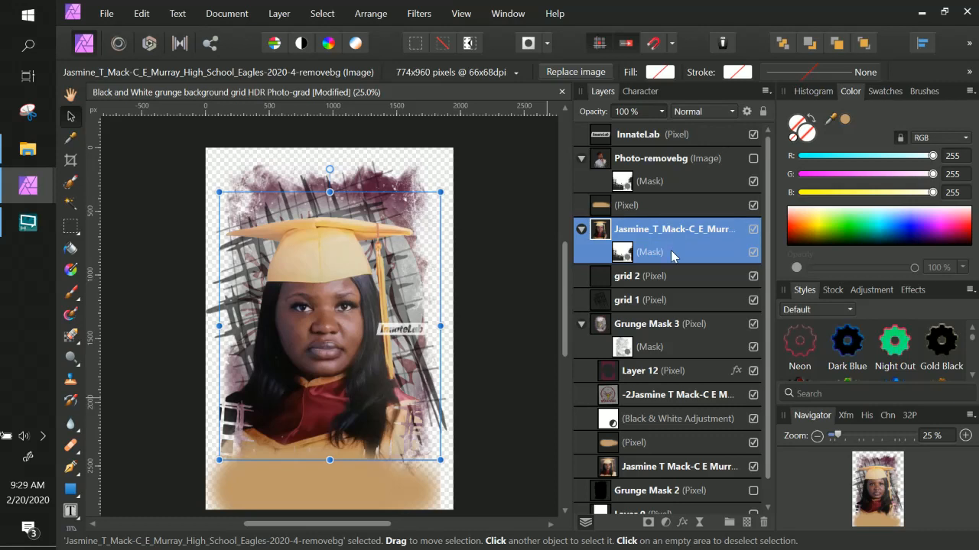
left_click(622, 253)
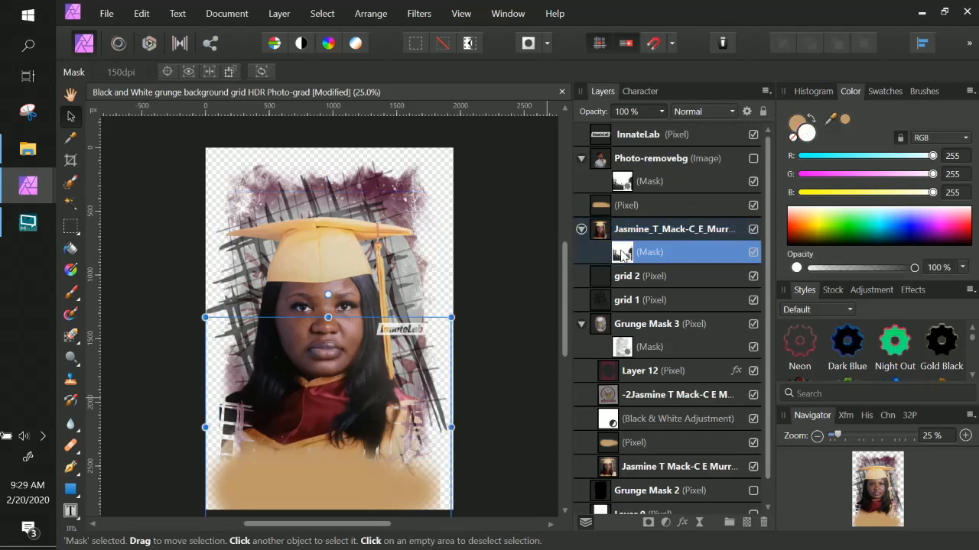
left_click_drag(622, 253, 622, 222)
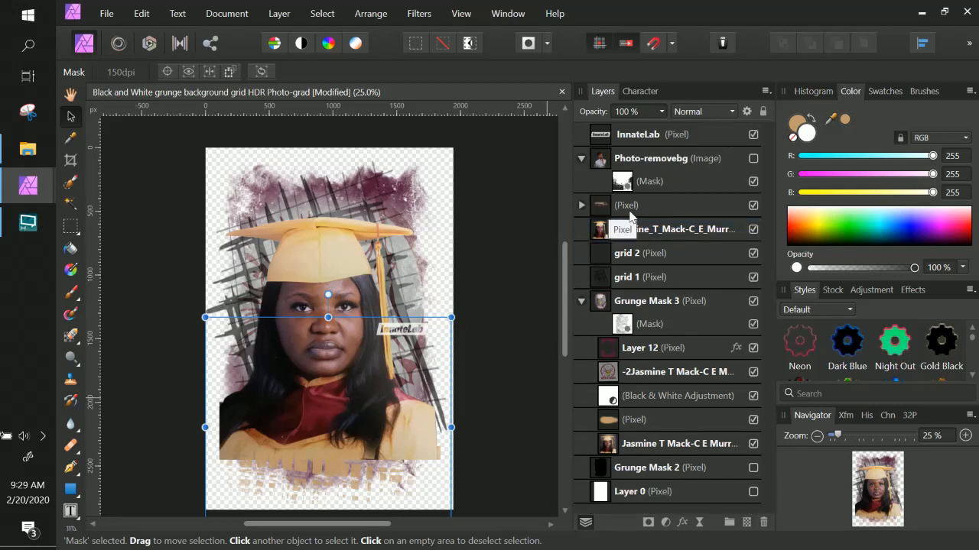
key("ctrl+z")
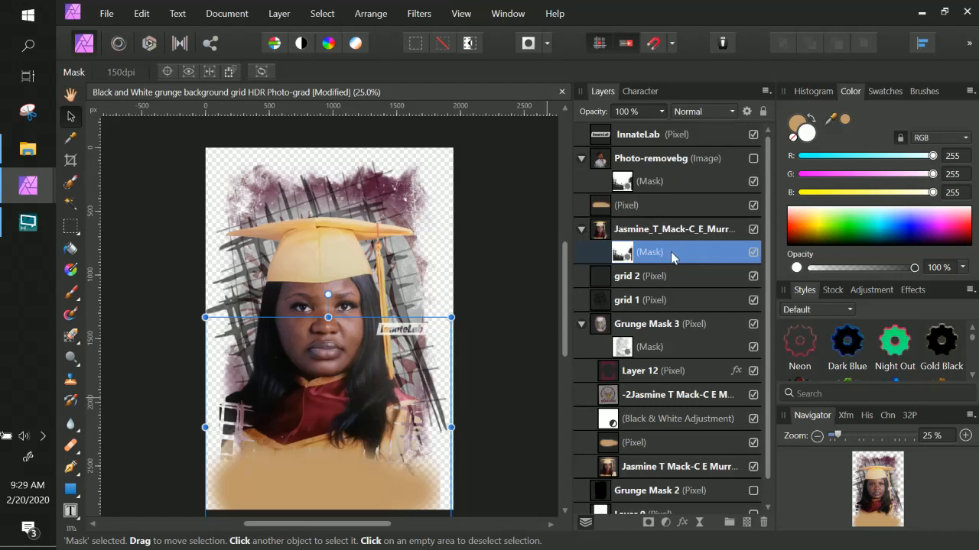
left_click(650, 207)
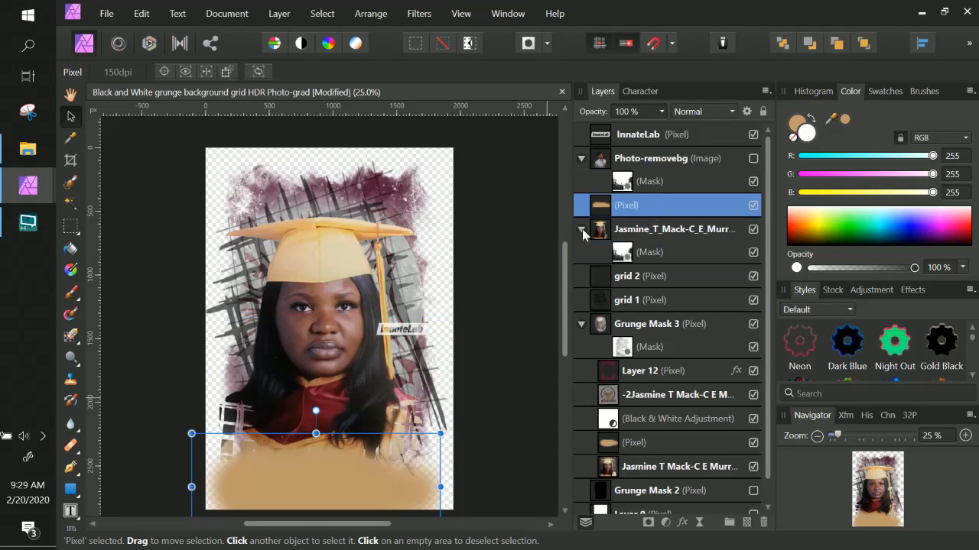
left_click(675, 233)
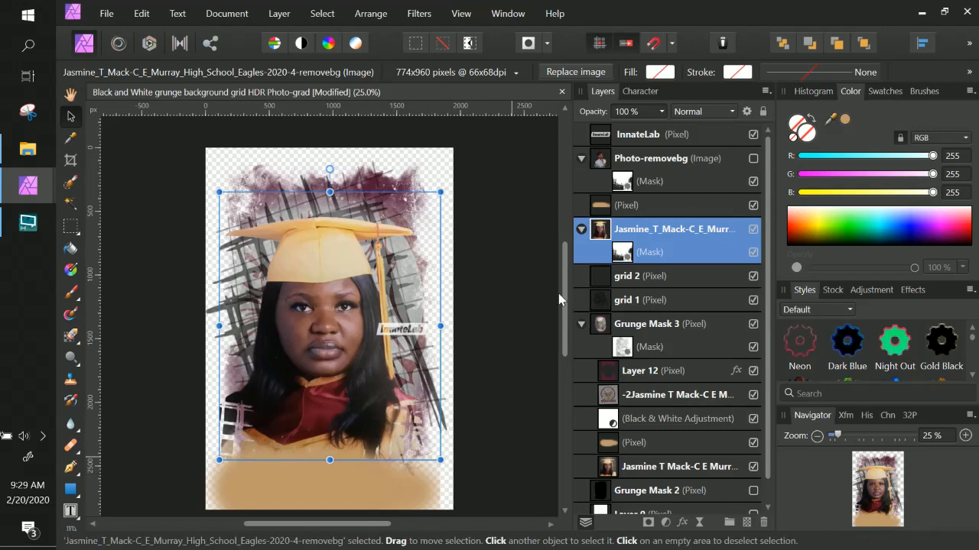
left_click(669, 214)
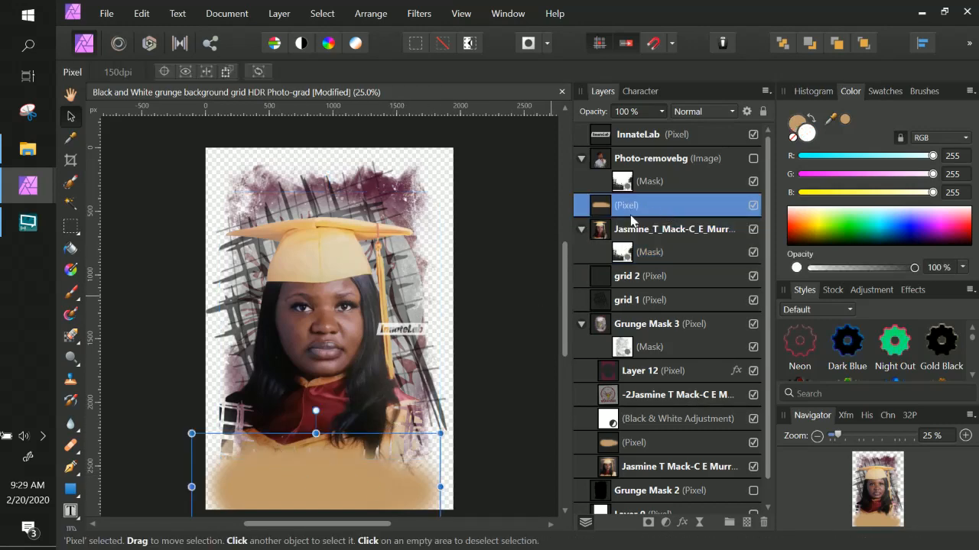
left_click(651, 233)
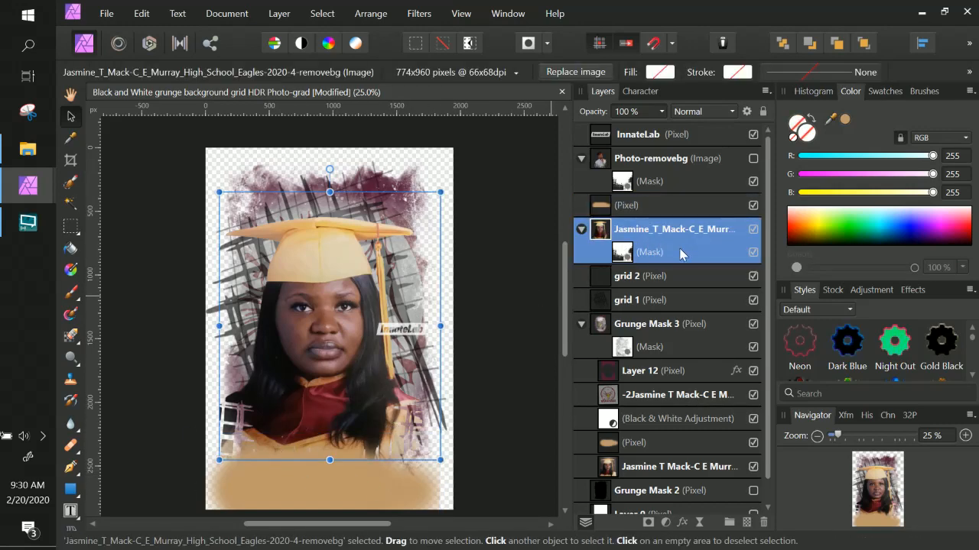
left_click_drag(683, 257, 664, 139)
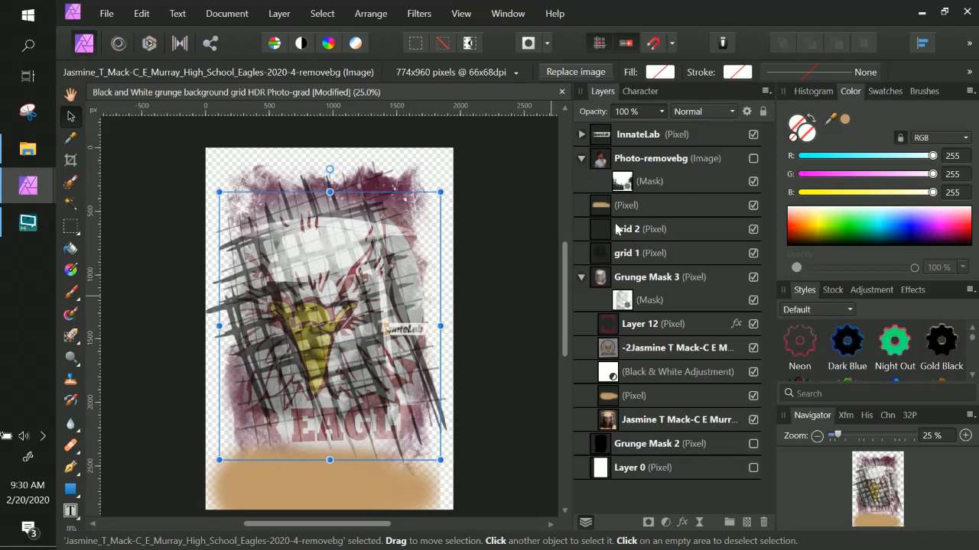
key("ctrl+z")
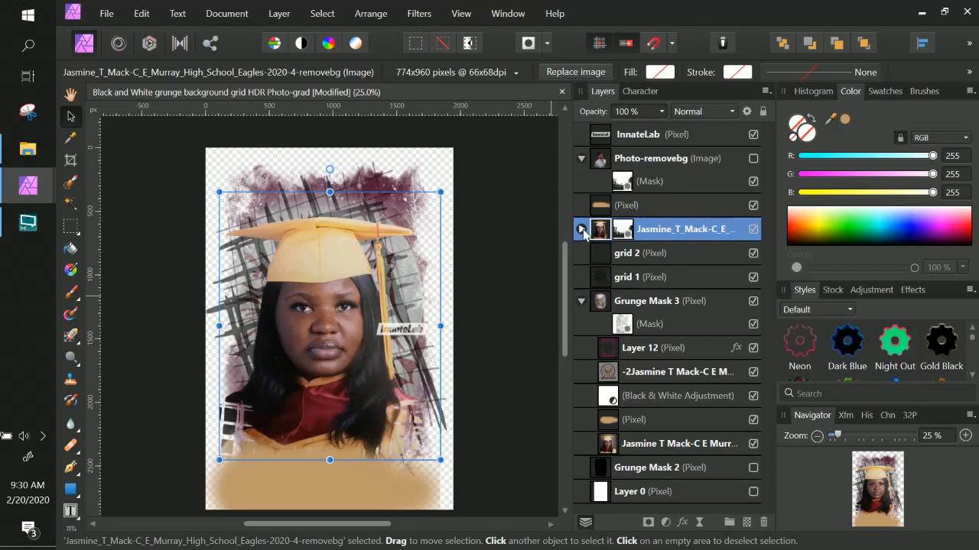
Step: Move the cut-out portrait's mask out of the portrait layer and into the InnateLab layer
left_click(581, 229)
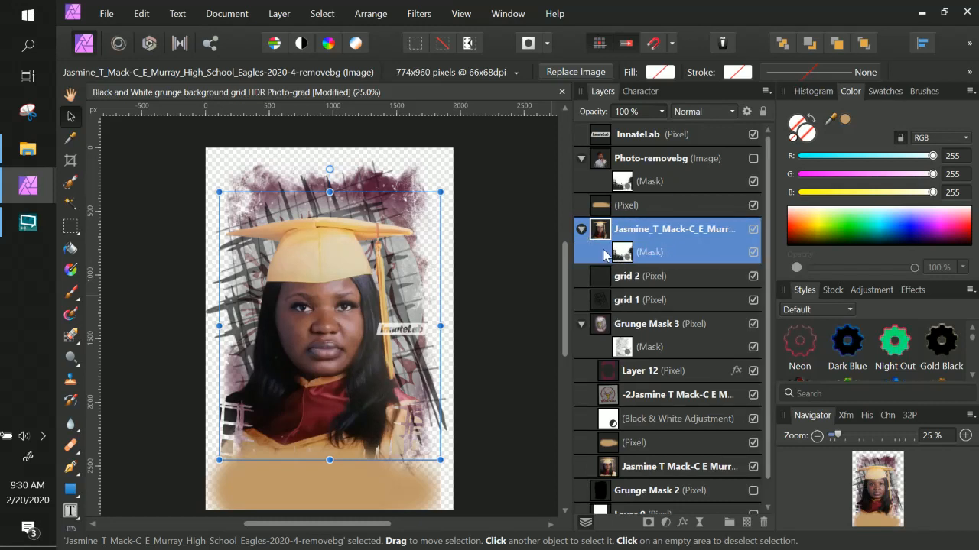
left_click_drag(607, 254, 617, 148)
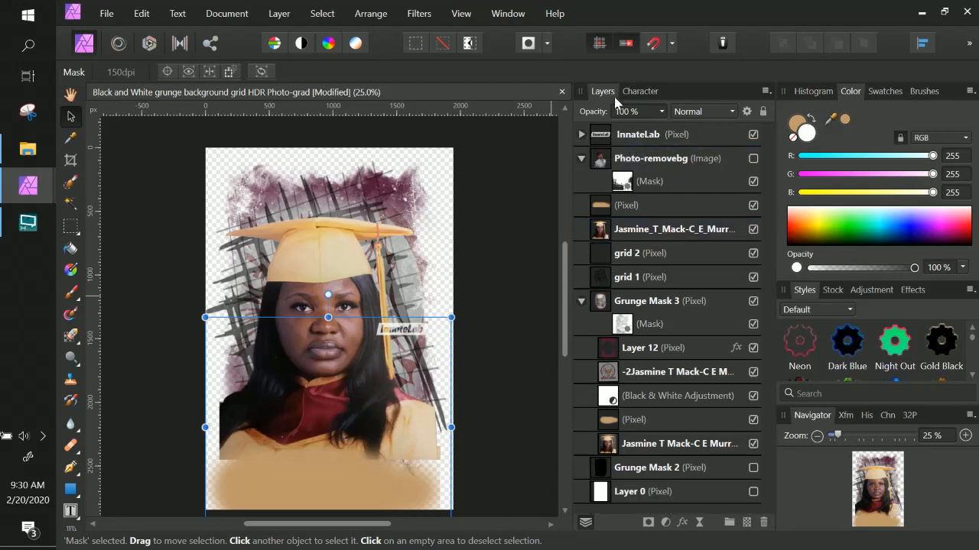
Step: Enlarge the tan pixel layer above the cut-out portrait beyond the page width and shift it slightly up and left over the gown's lower edge
mouse_move(661, 206)
left_mouse_down()
mouse_move(659, 242)
mouse_move(645, 205)
left_mouse_up()
double_click(642, 206)
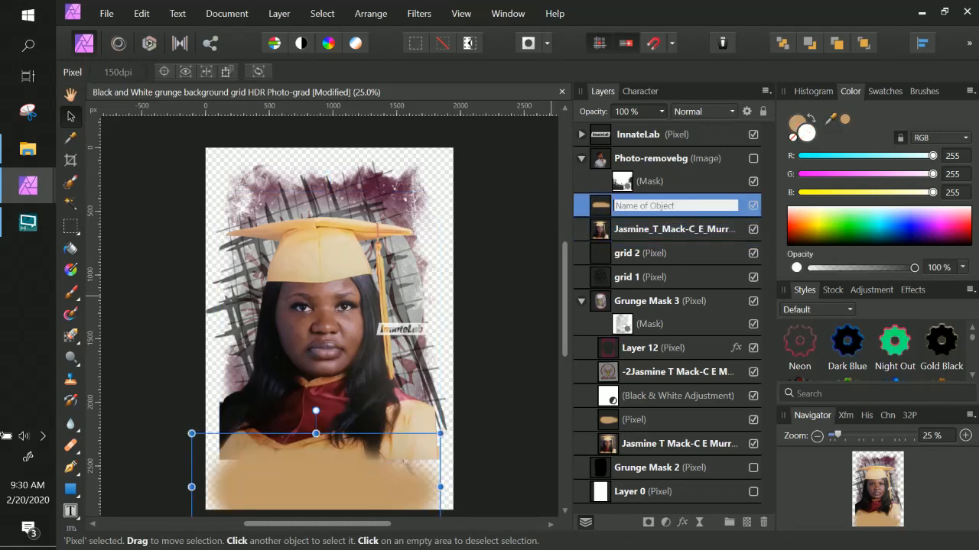
left_click(604, 207)
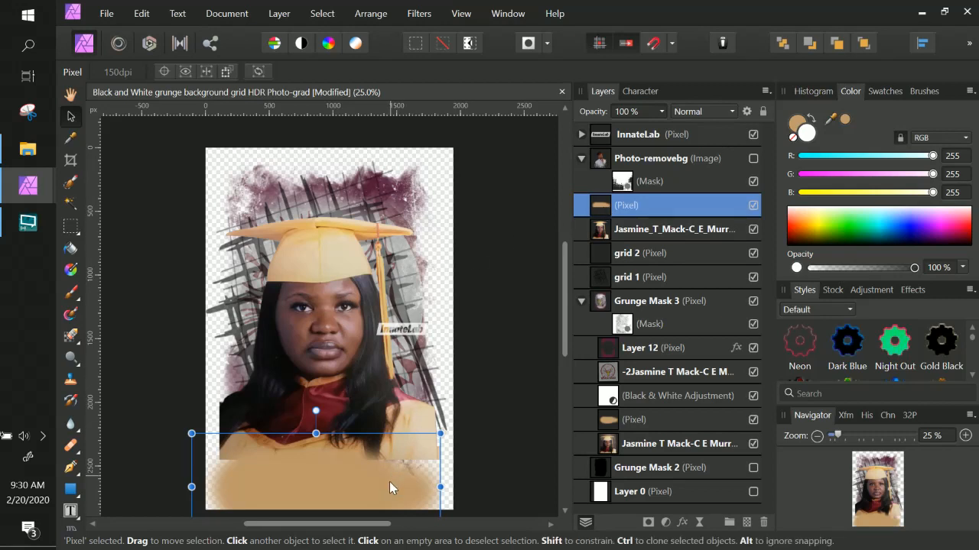
left_click_drag(440, 487, 452, 486)
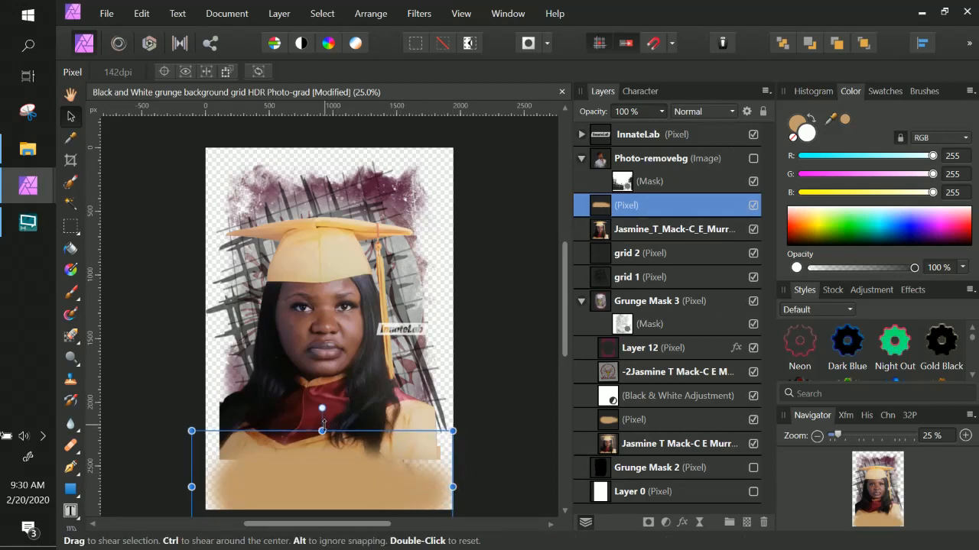
left_click_drag(322, 431, 322, 419)
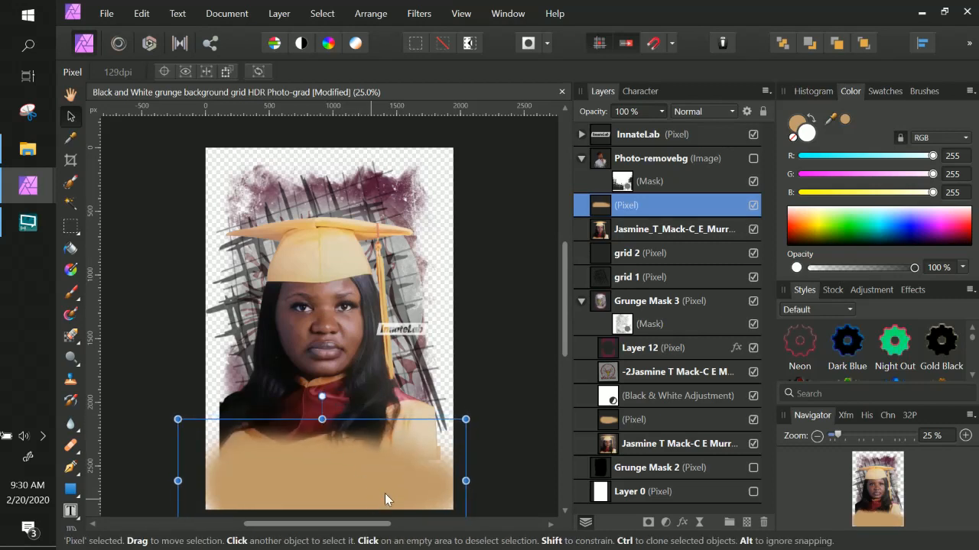
mouse_move(384, 493)
left_mouse_down()
mouse_move(409, 481)
mouse_move(398, 487)
left_mouse_up()
double_click(656, 209)
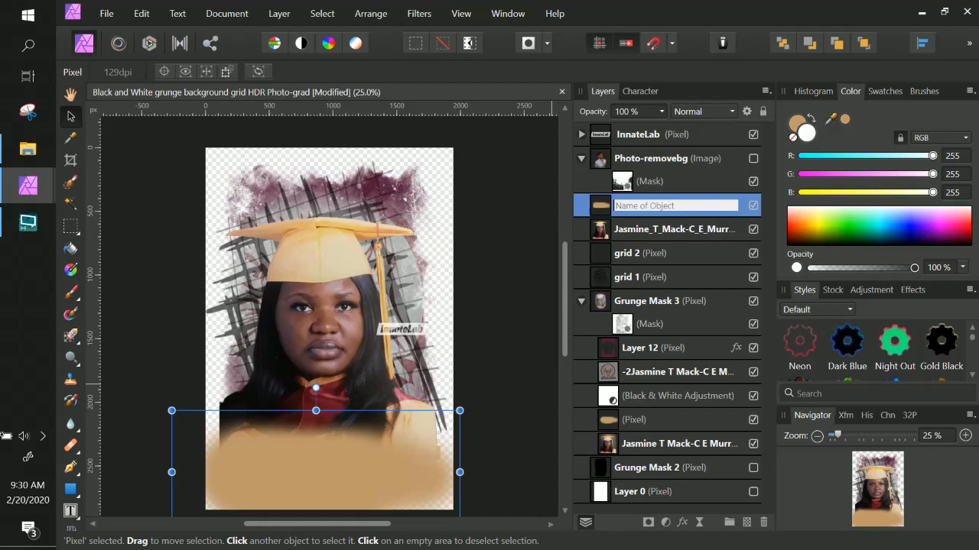
left_click(606, 205)
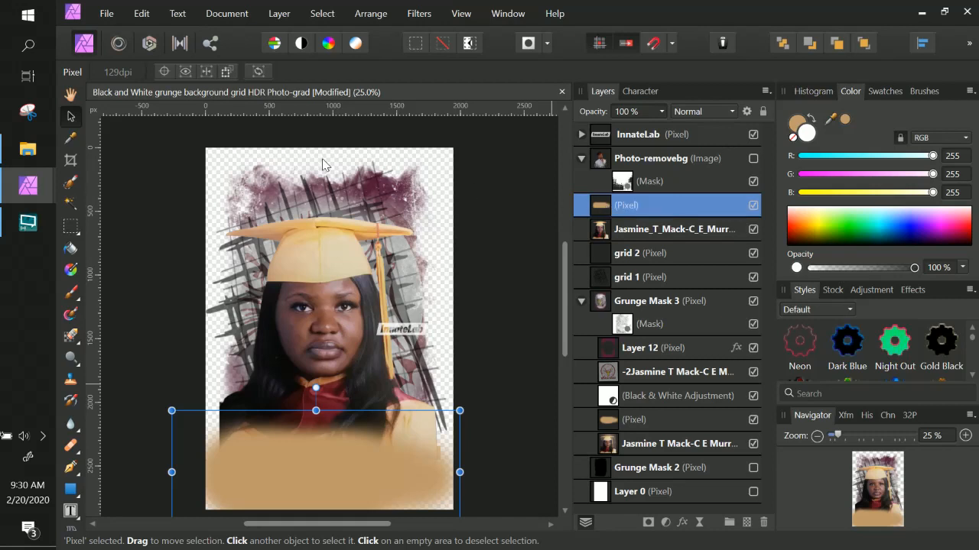
Step: Add a mask to the tan pixel layer and make it the target for the Paint Brush
left_click(71, 184)
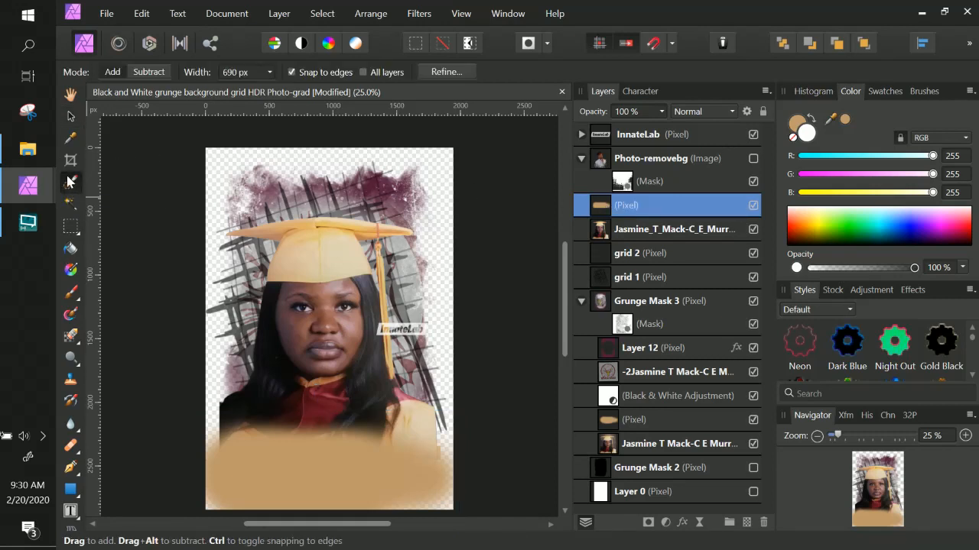
left_click(73, 295)
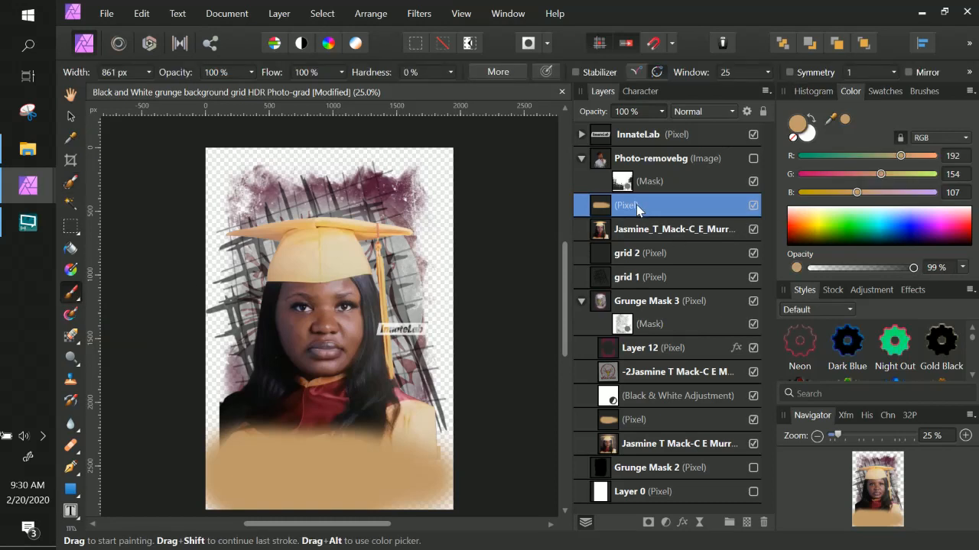
left_click(649, 523)
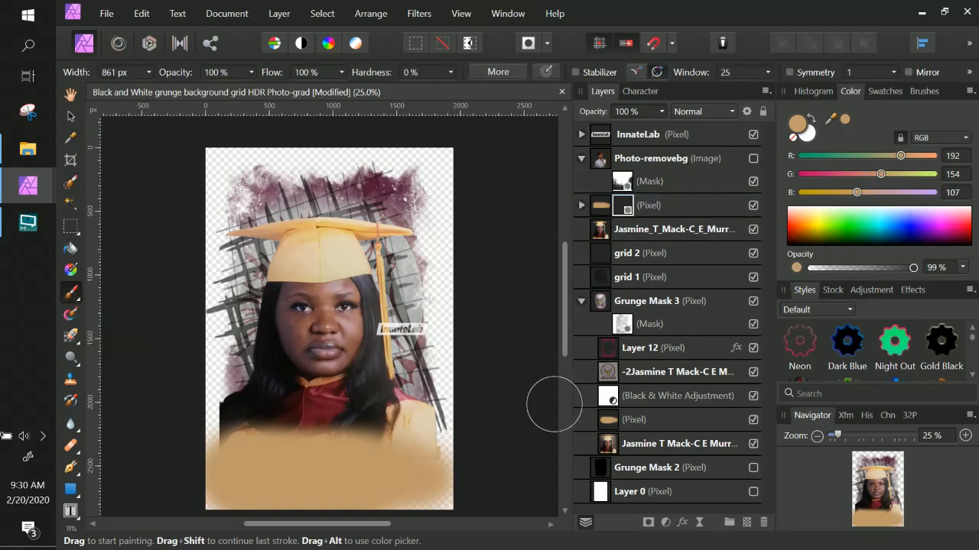
left_click(626, 211)
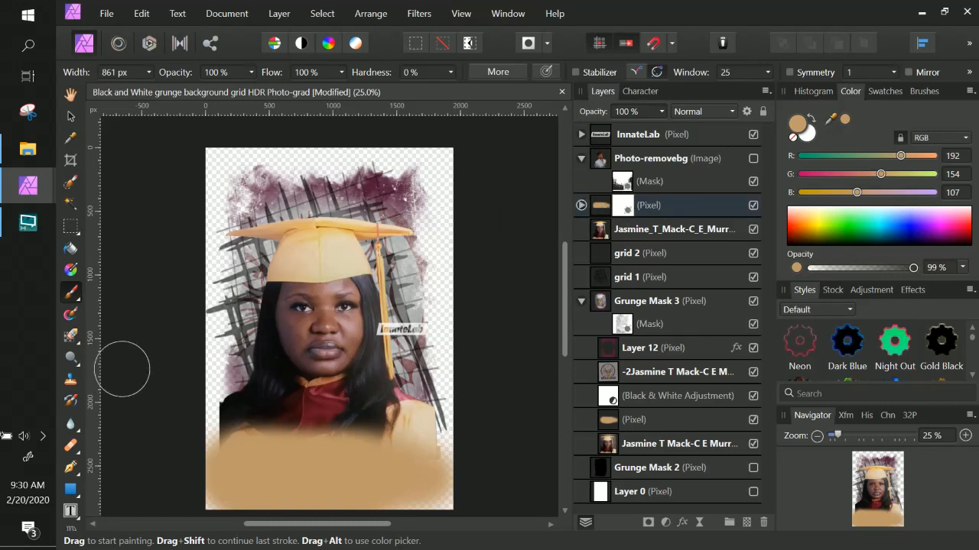
Step: Set the brush colour to black (000000) and paint on the tan layer's mask to uncover the gown, collar and hair along its upper edge
double_click(798, 126)
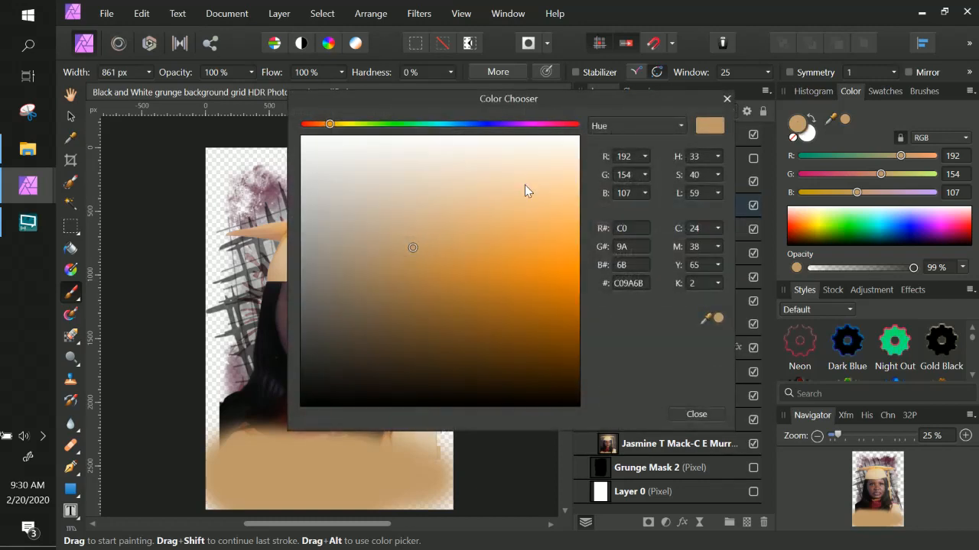
mouse_move(474, 201)
left_mouse_down()
mouse_move(330, 312)
mouse_move(299, 408)
left_mouse_up()
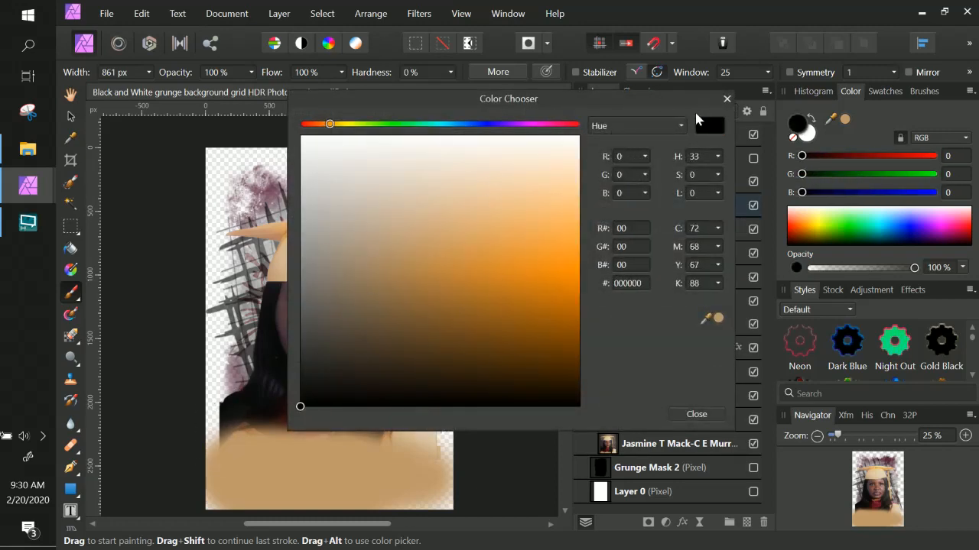
left_click(697, 414)
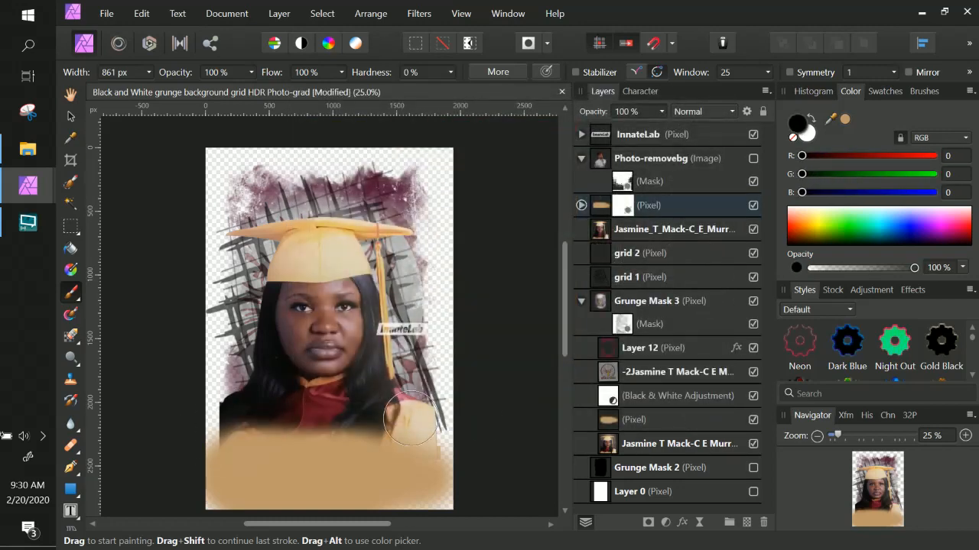
mouse_move(397, 420)
left_mouse_down()
mouse_move(279, 413)
mouse_move(250, 400)
mouse_move(348, 408)
mouse_move(412, 396)
mouse_move(256, 396)
mouse_move(401, 375)
mouse_move(235, 392)
mouse_move(260, 422)
mouse_move(273, 394)
left_mouse_up()
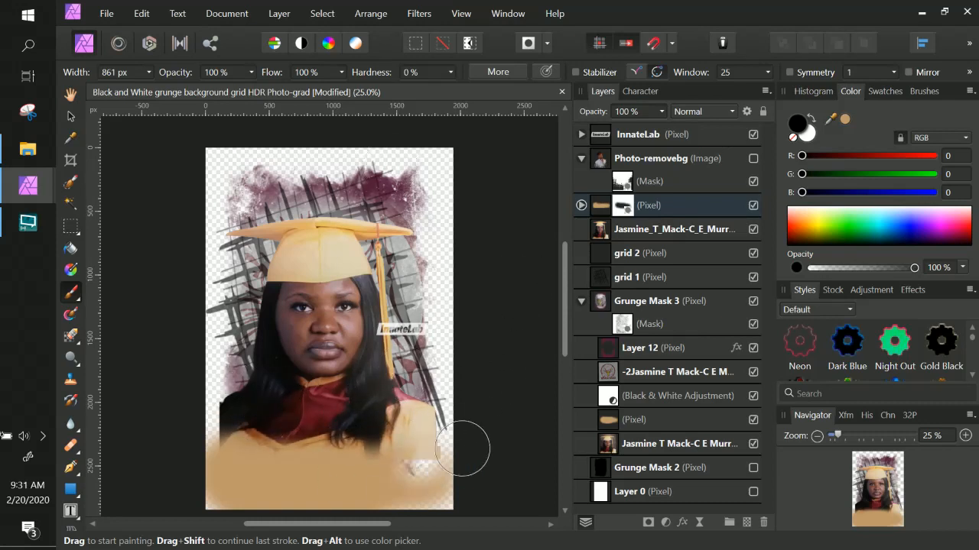
Step: Group the masked tan pixel layer with the cut-out portrait layer below it
left_click(712, 179)
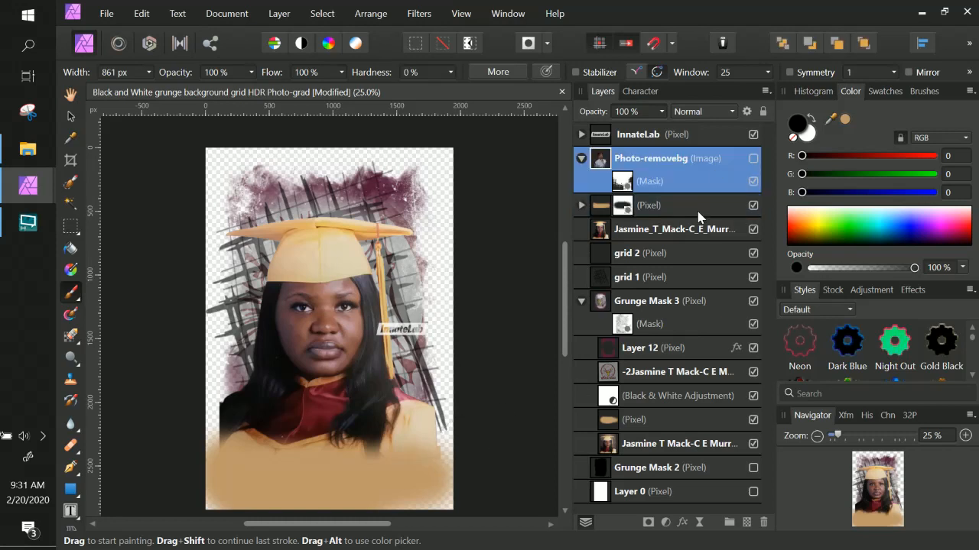
left_click(697, 213)
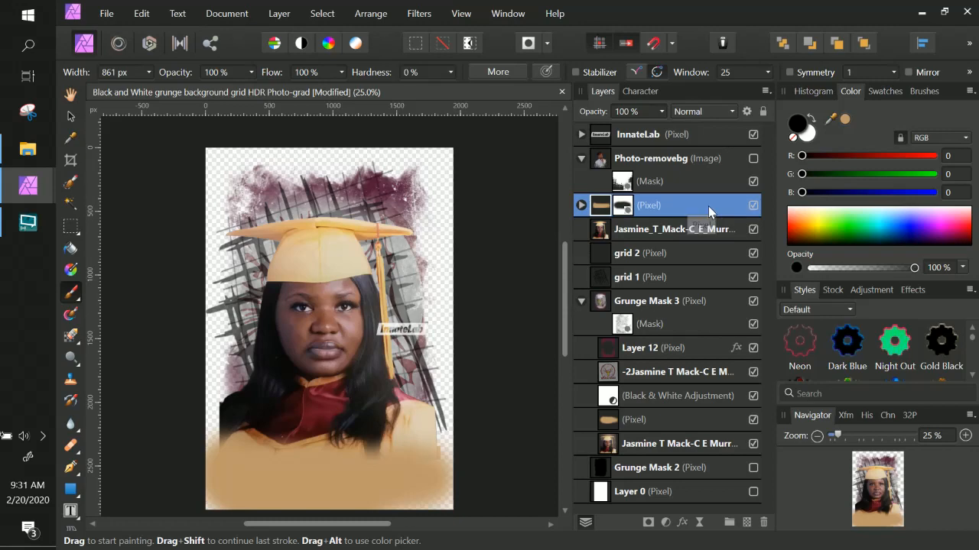
left_click(694, 231, "ctrl")
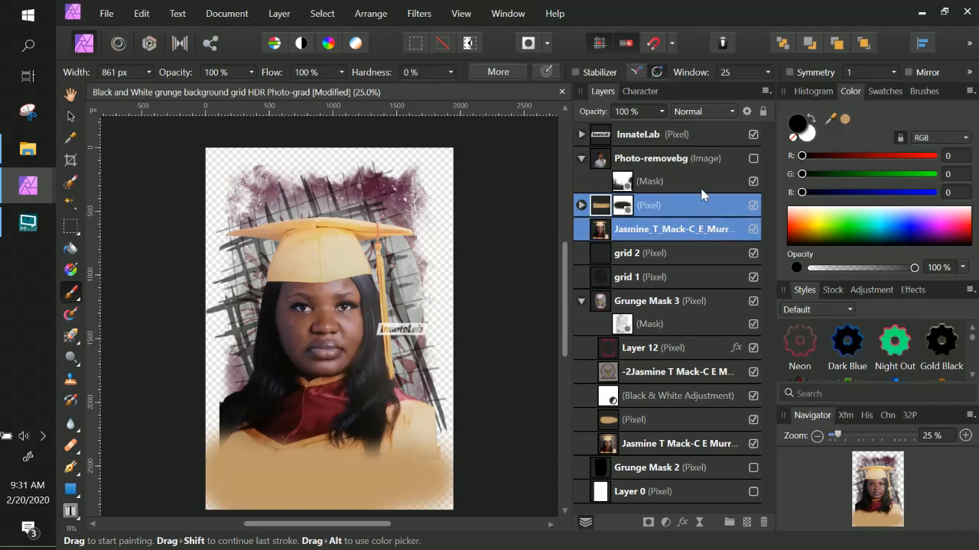
right_click(688, 217)
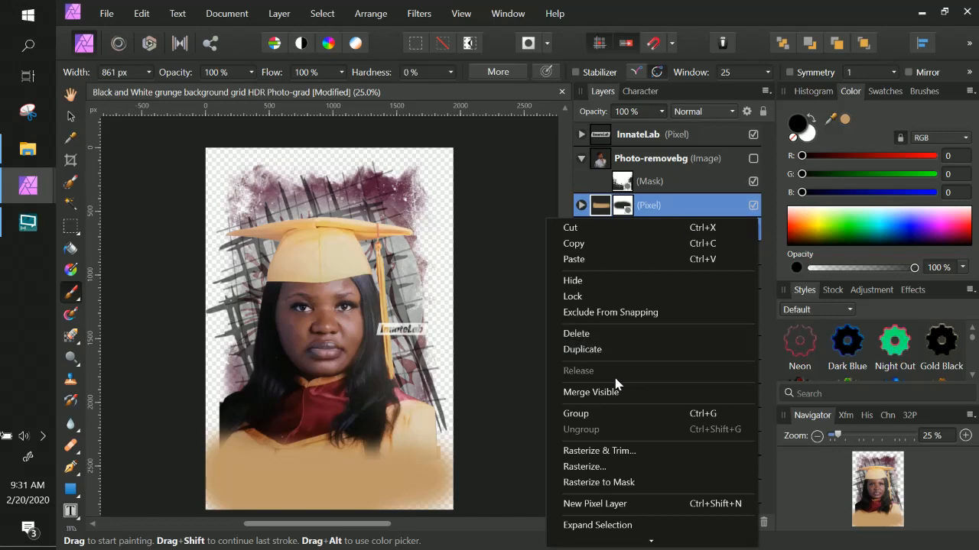
left_click(696, 201)
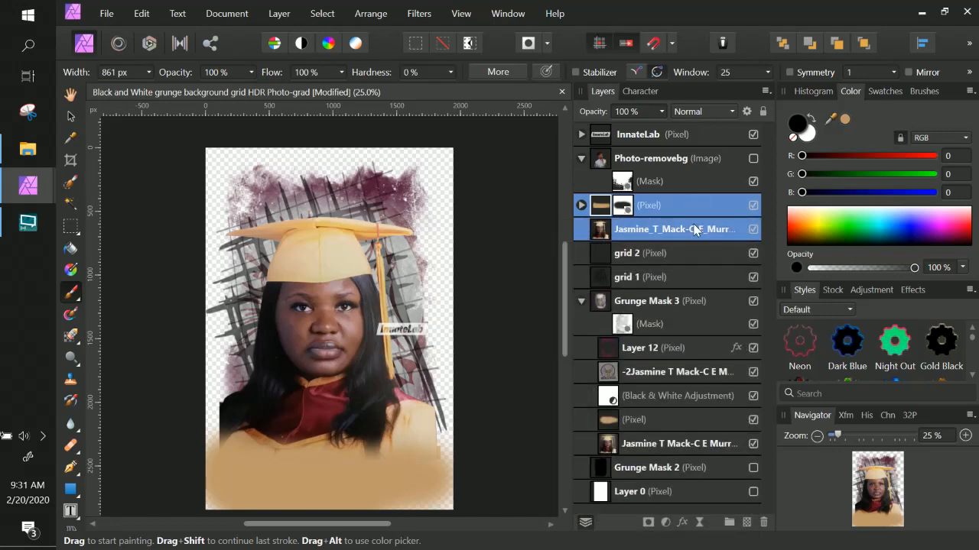
key("ctrl+g")
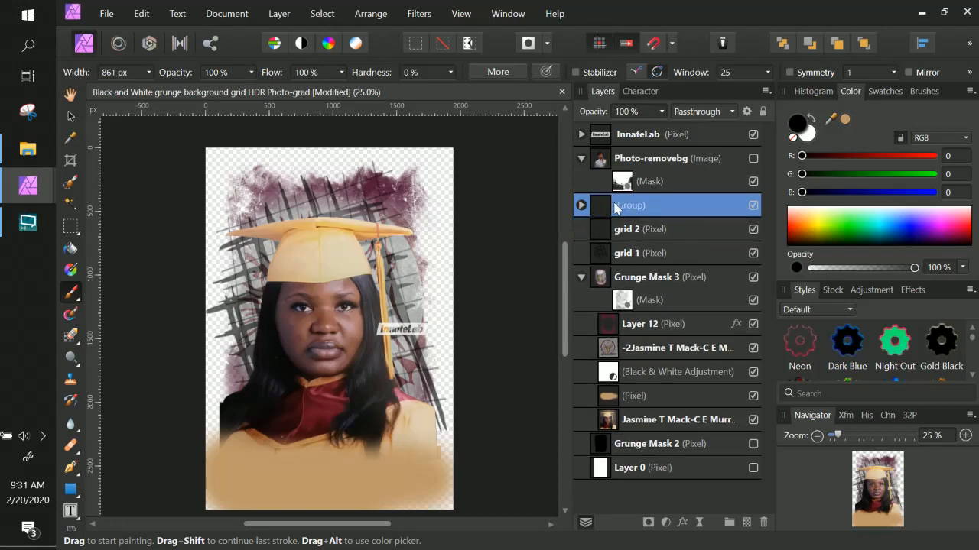
right_click(664, 201)
double_click(664, 201)
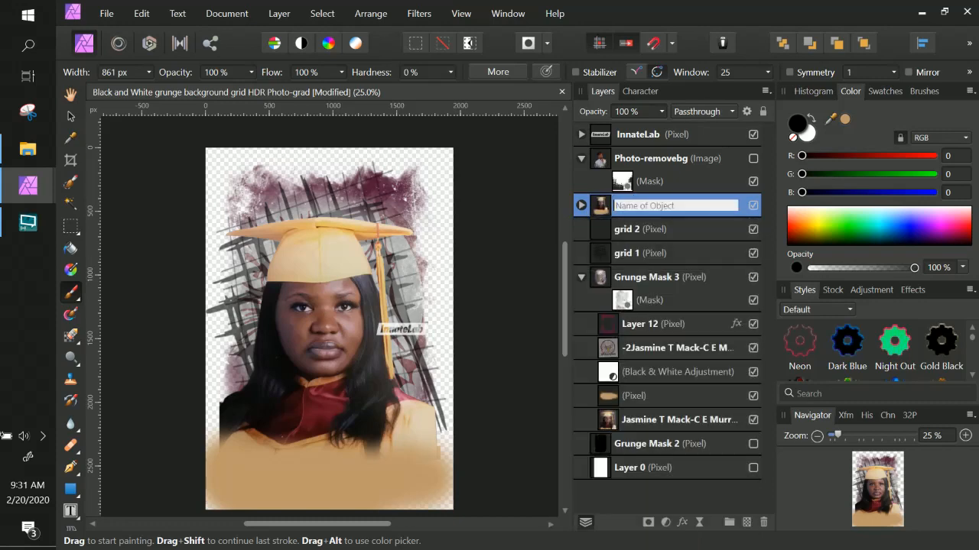
left_click(683, 151)
Step: Move the grunge mask from the InnateLab layer into the portrait group so it masks the tan area and portrait together
left_click(621, 136)
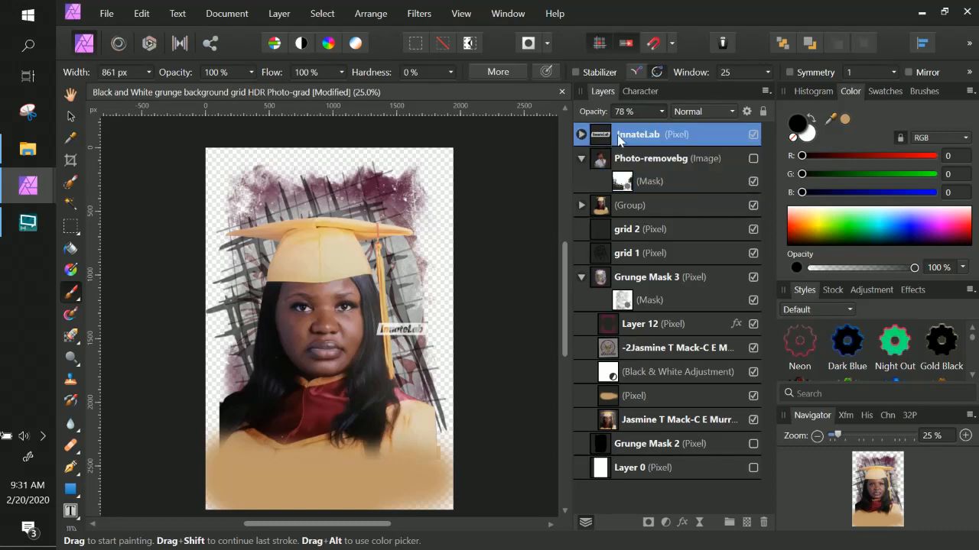
left_click(581, 134)
left_click_drag(654, 160, 635, 233)
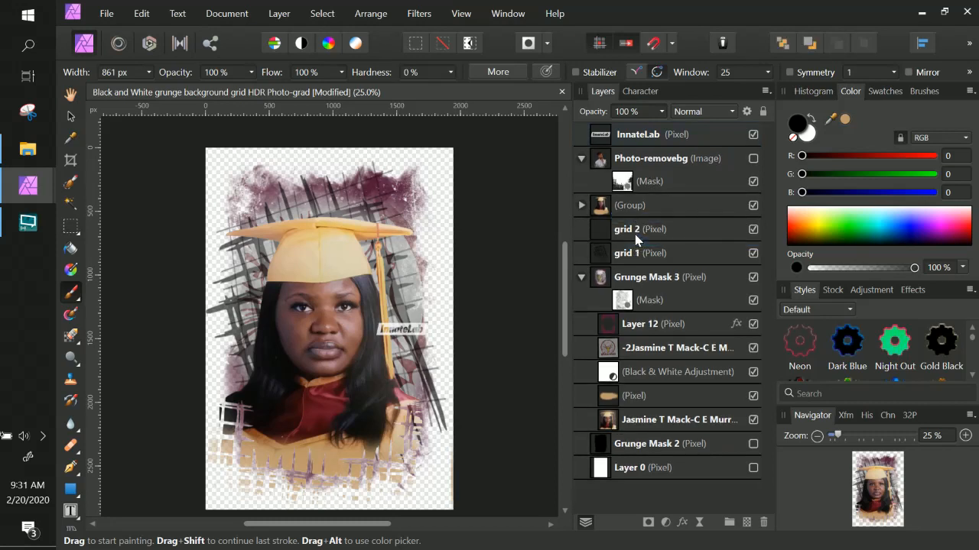
left_click(582, 206)
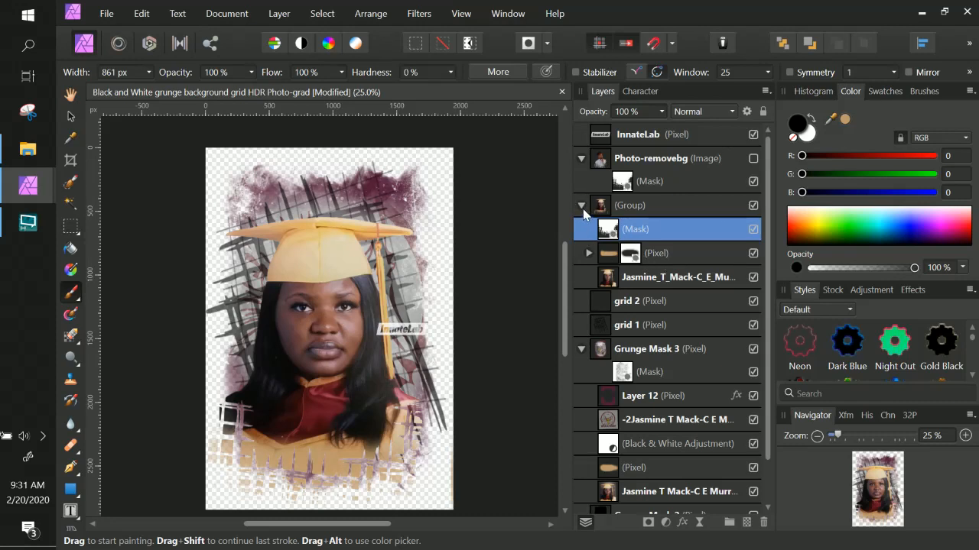
left_click(622, 207)
left_click(582, 206)
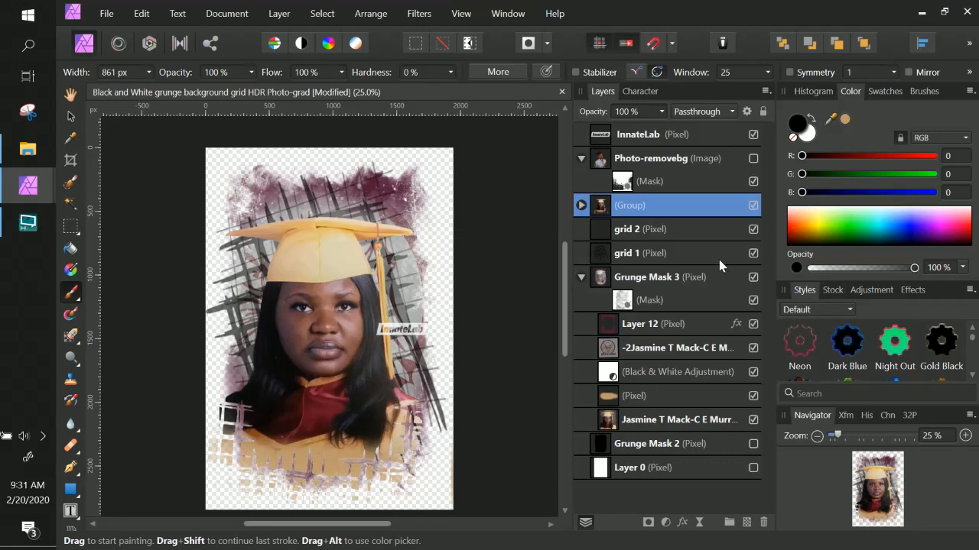
Step: Check what Layer 12 contributes to the composition by hiding it and showing it again
left_click(689, 161)
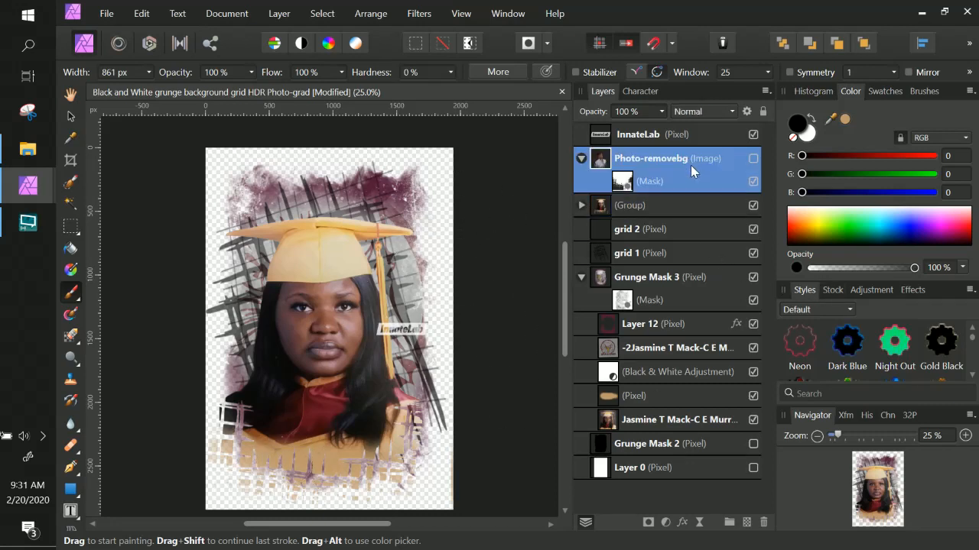
left_click(654, 448)
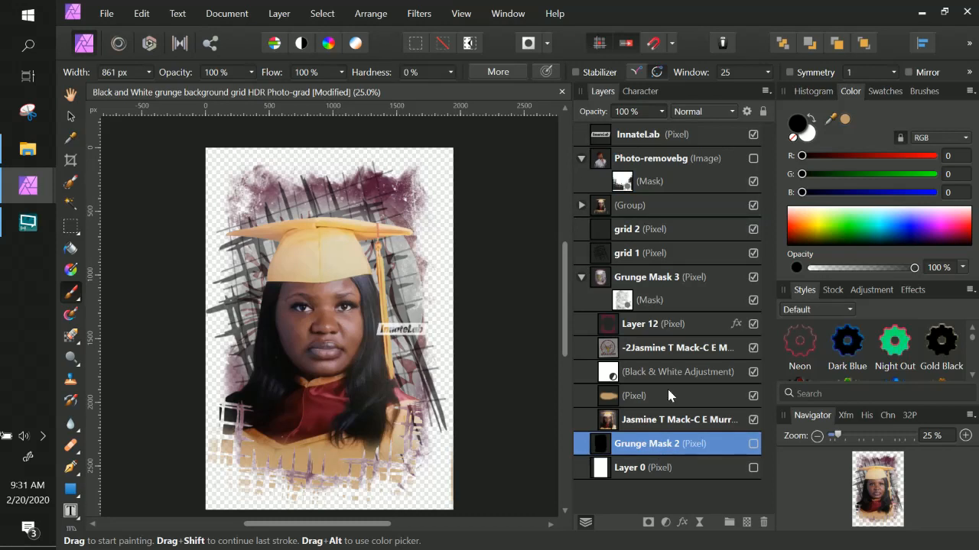
left_click(598, 376)
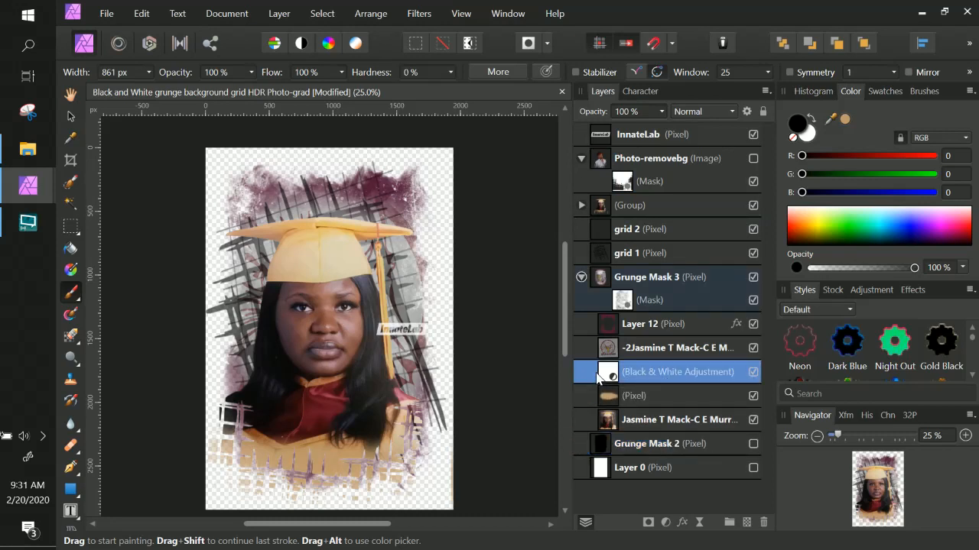
left_click(753, 324)
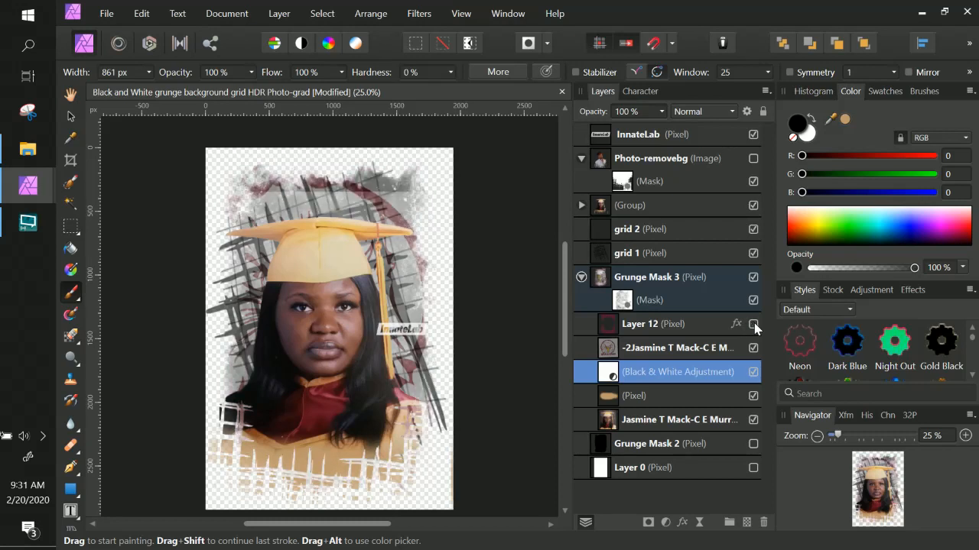
left_click(753, 324)
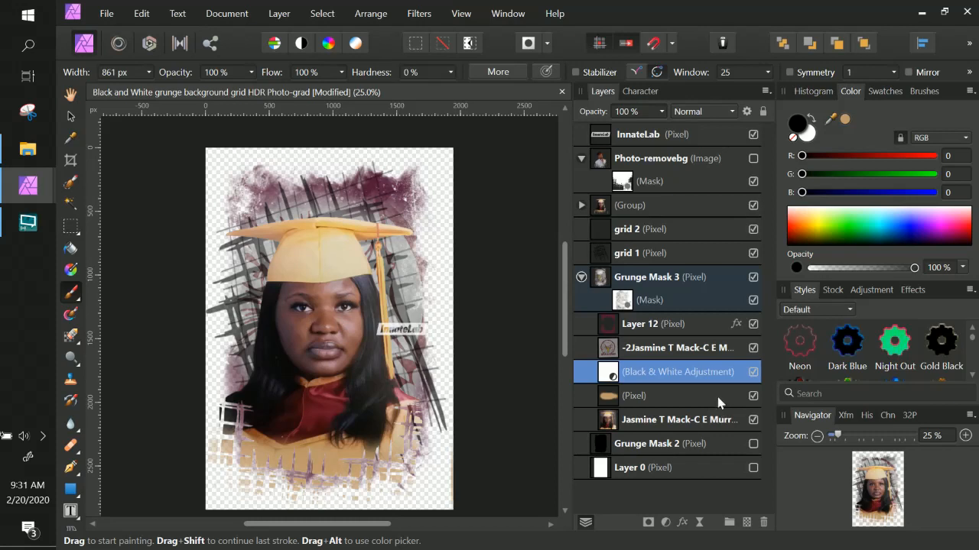
Step: Select the portrait and tan pixel layers under Grunge Mask 3 together with the cut-out portrait and masked tan layer inside the group
left_click(668, 422)
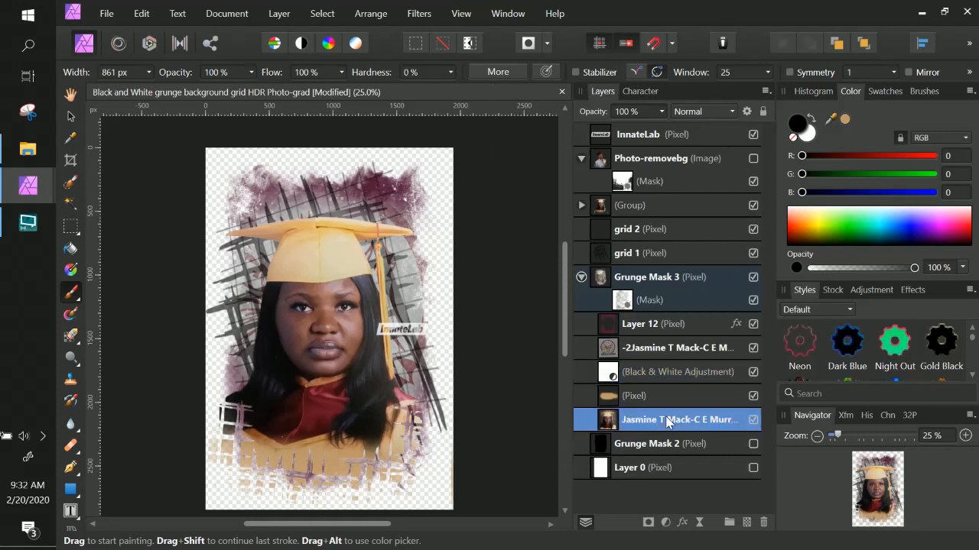
left_click(667, 397, "ctrl")
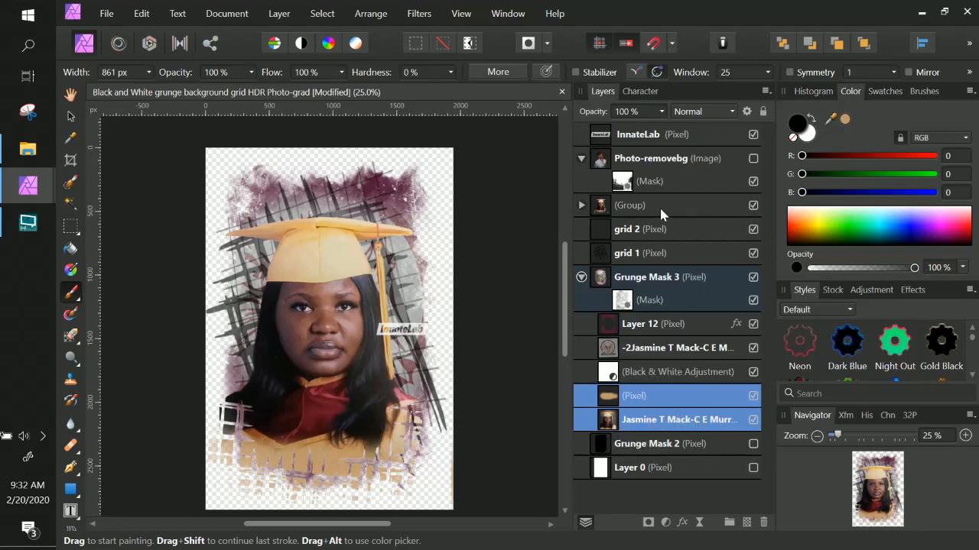
left_click(582, 206)
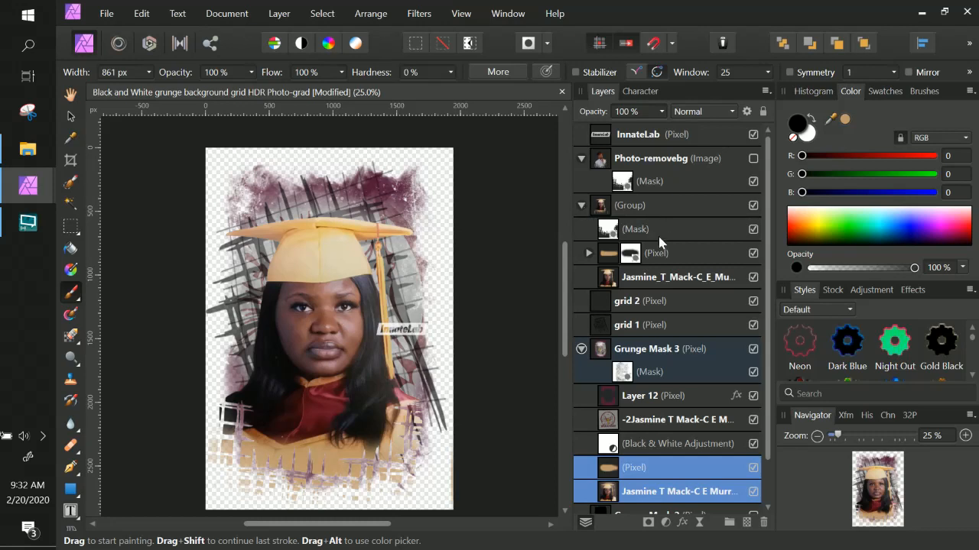
left_click(675, 277, "ctrl")
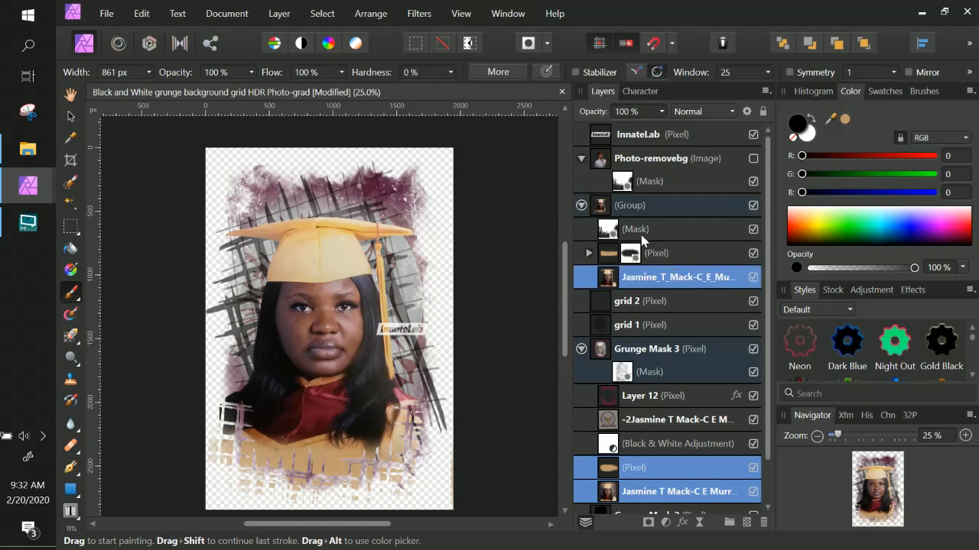
left_click(679, 254, "ctrl")
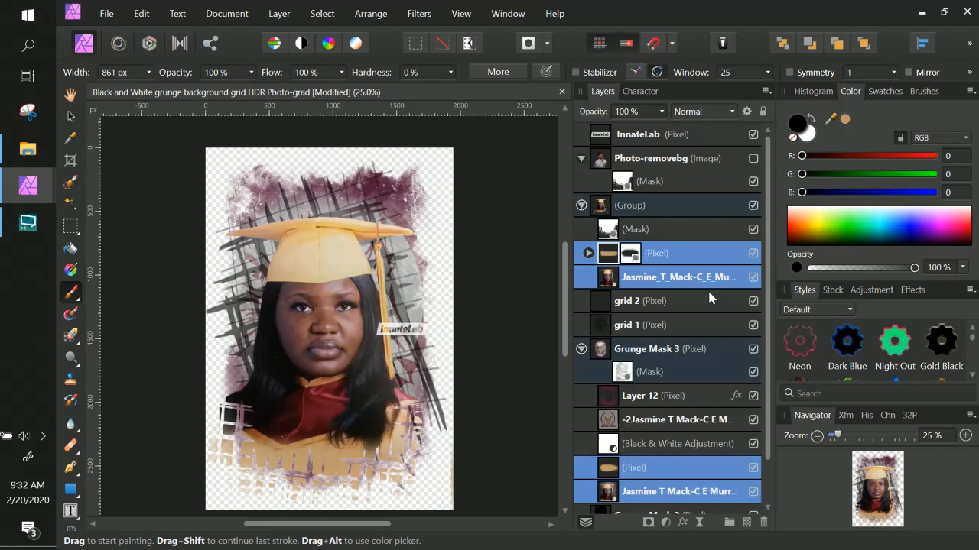
right_click(683, 246)
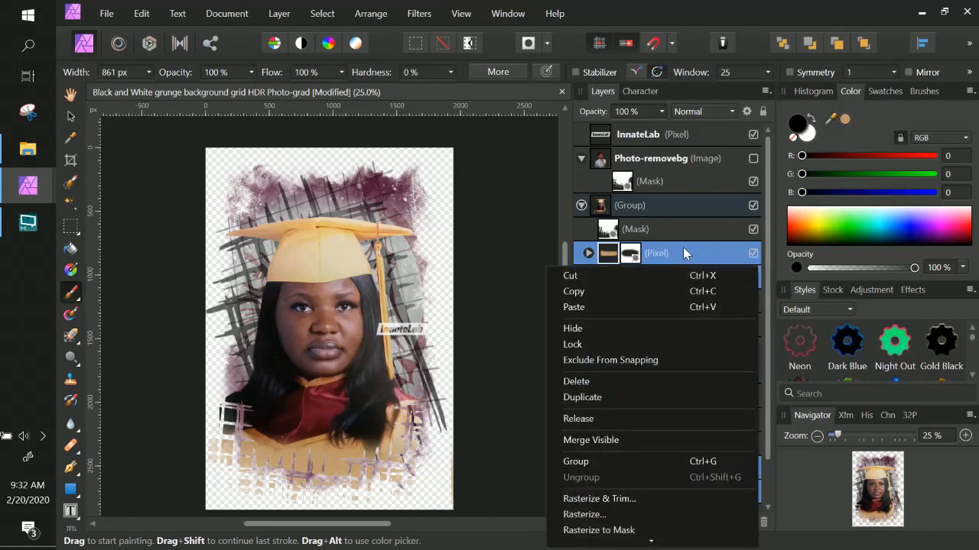
scroll(681, 490, "down", 3)
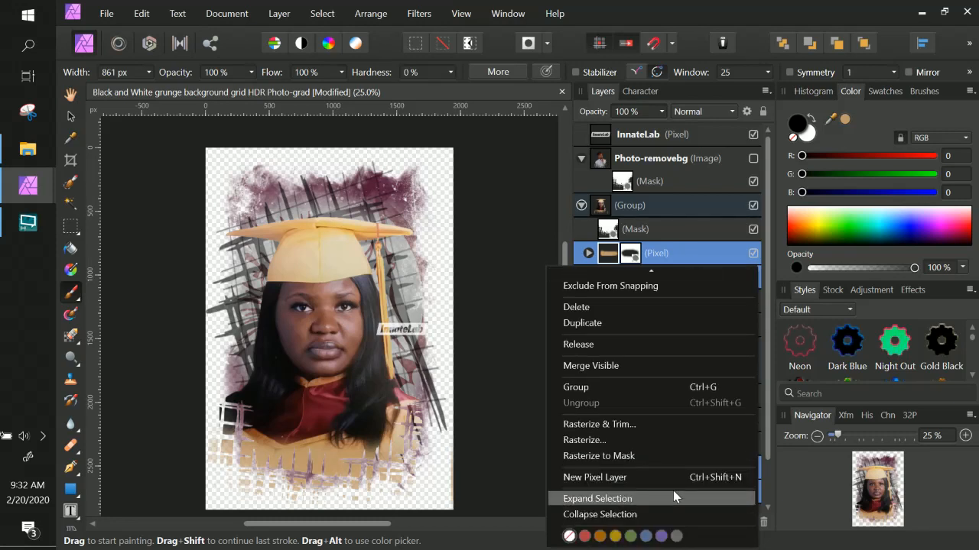
left_click(746, 95)
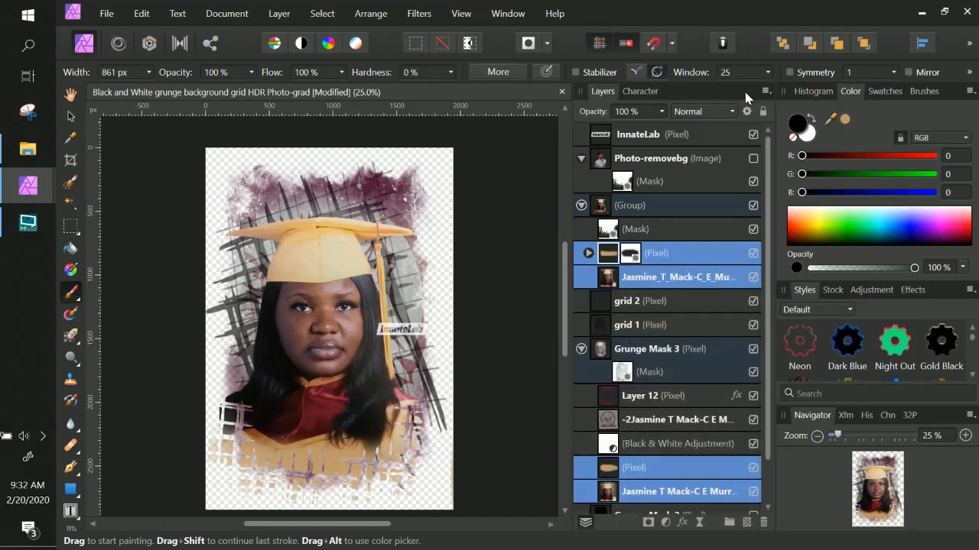
Step: Move the four selected portrait and tan layers together slightly up and to the right on the canvas
left_click(71, 117)
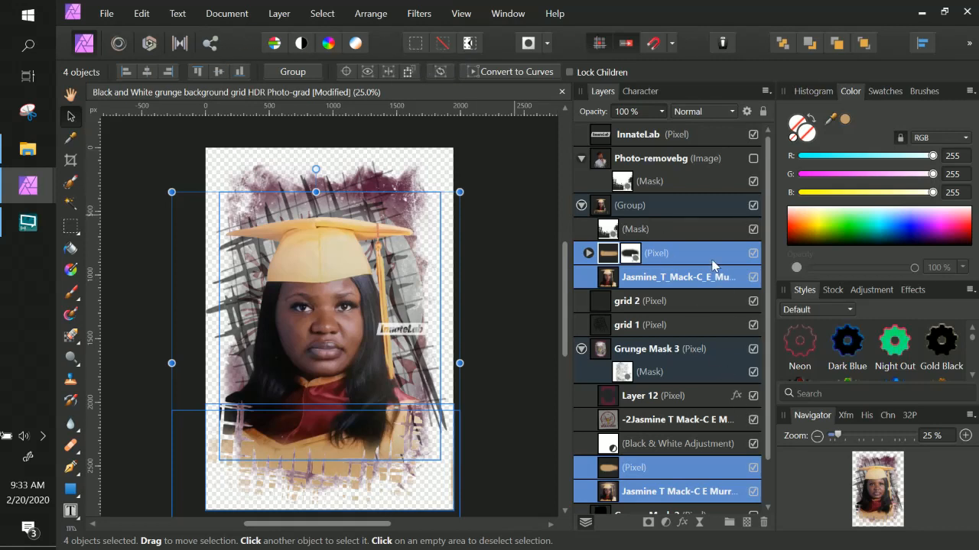
scroll(713, 265, "down", 2)
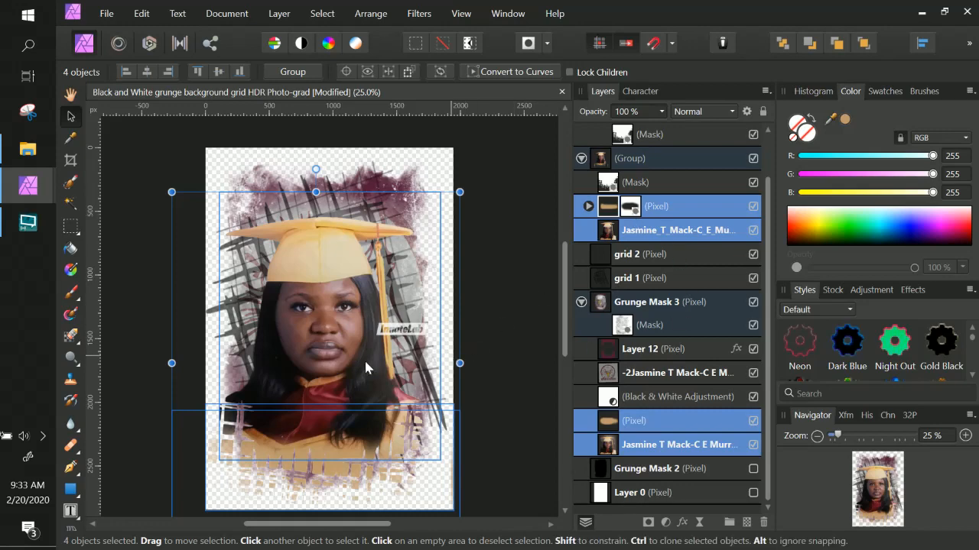
mouse_move(345, 366)
left_mouse_down()
mouse_move(362, 338)
mouse_move(335, 318)
mouse_move(332, 357)
mouse_move(370, 357)
mouse_move(361, 329)
mouse_move(377, 337)
mouse_move(356, 358)
mouse_move(347, 329)
mouse_move(356, 337)
mouse_move(350, 348)
left_mouse_up()
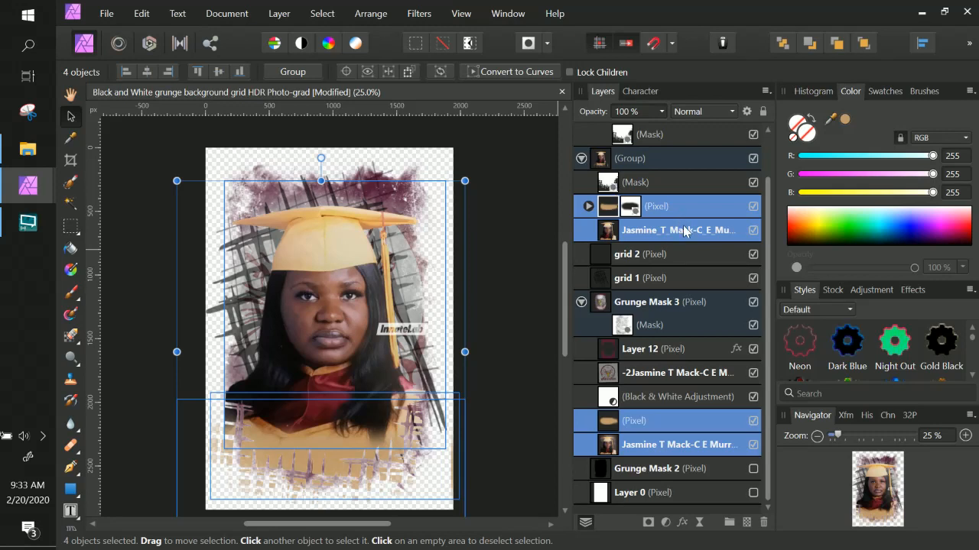
Step: Toggle the four moved layers' visibility, and hide the cut-out portrait and the school emblem to inspect the black-and-white portrait
left_click(753, 230)
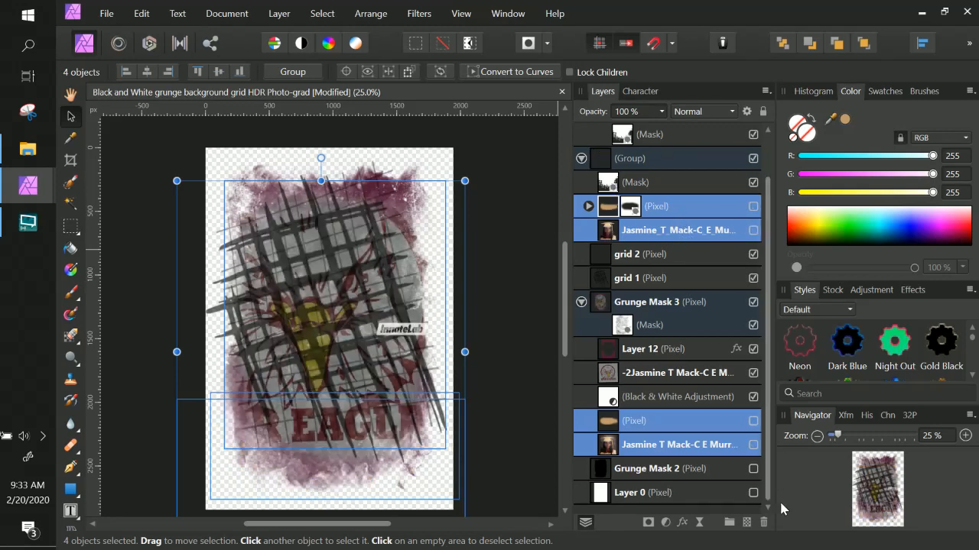
left_click(754, 447)
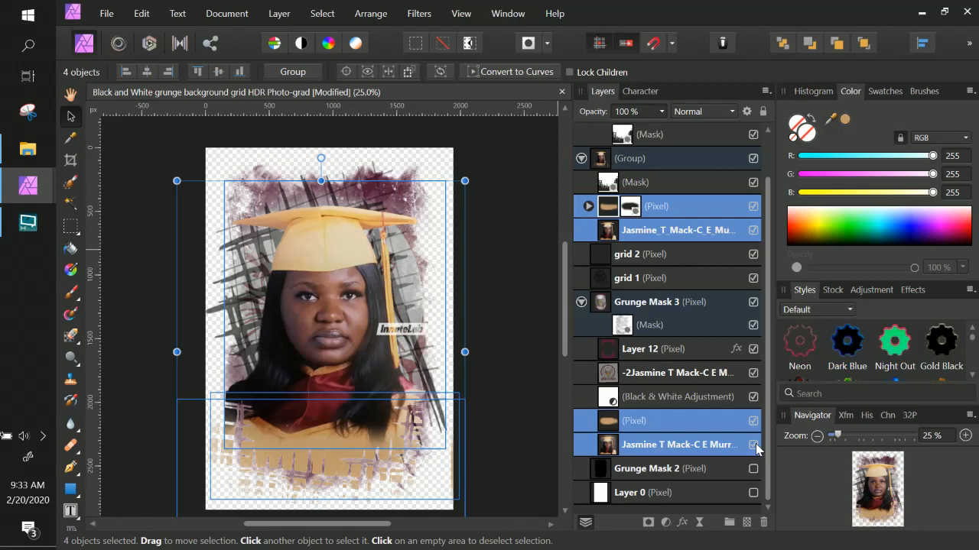
left_click(735, 230)
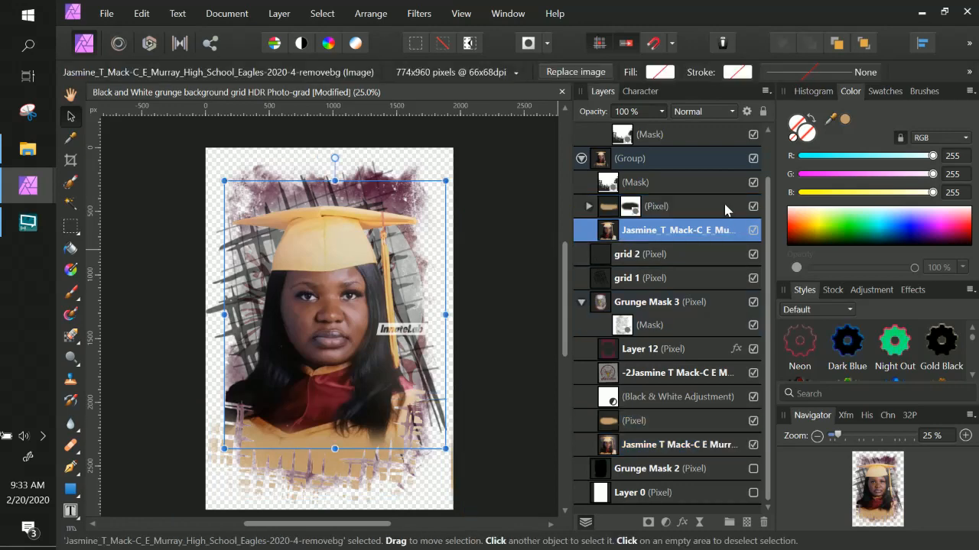
left_click(753, 230)
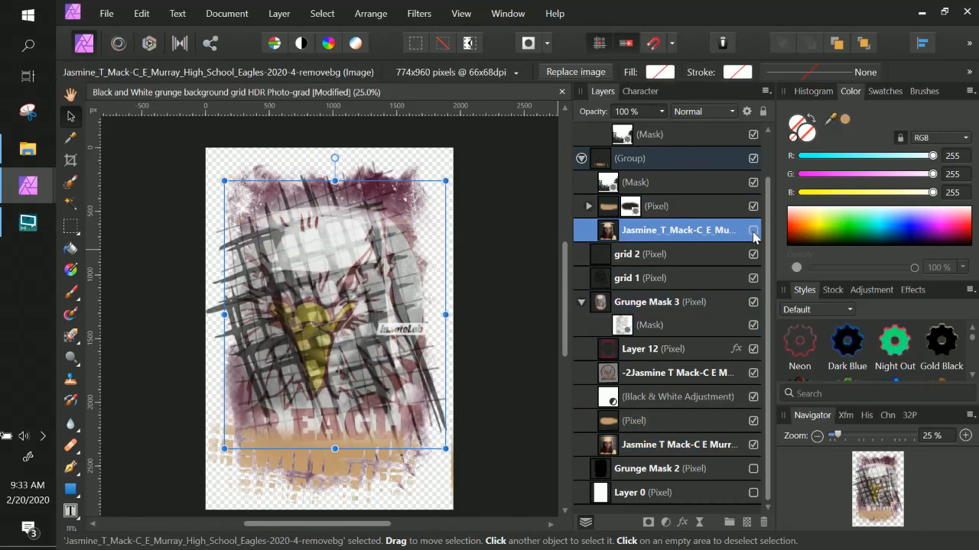
left_click(753, 373)
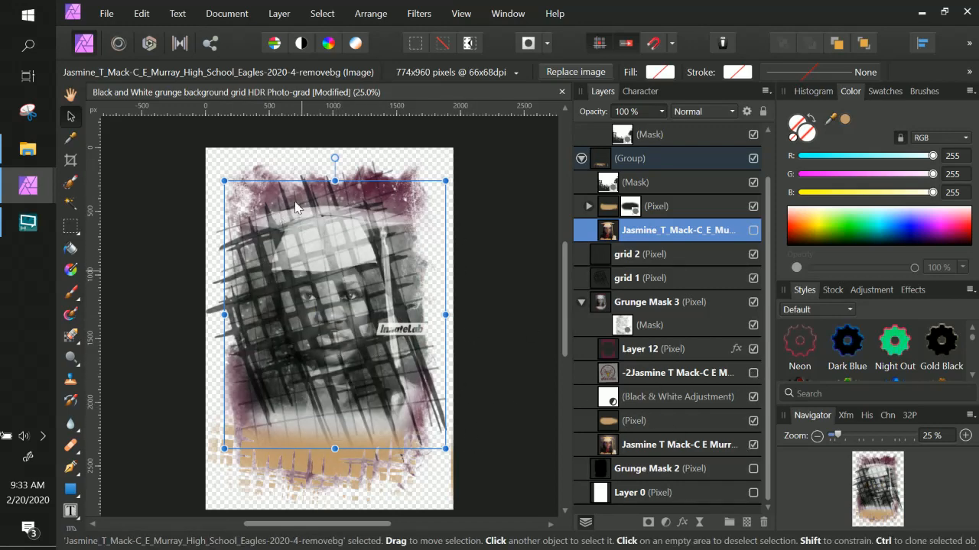
Step: Show the cut-out portrait and the school emblem layer again
left_click(669, 427)
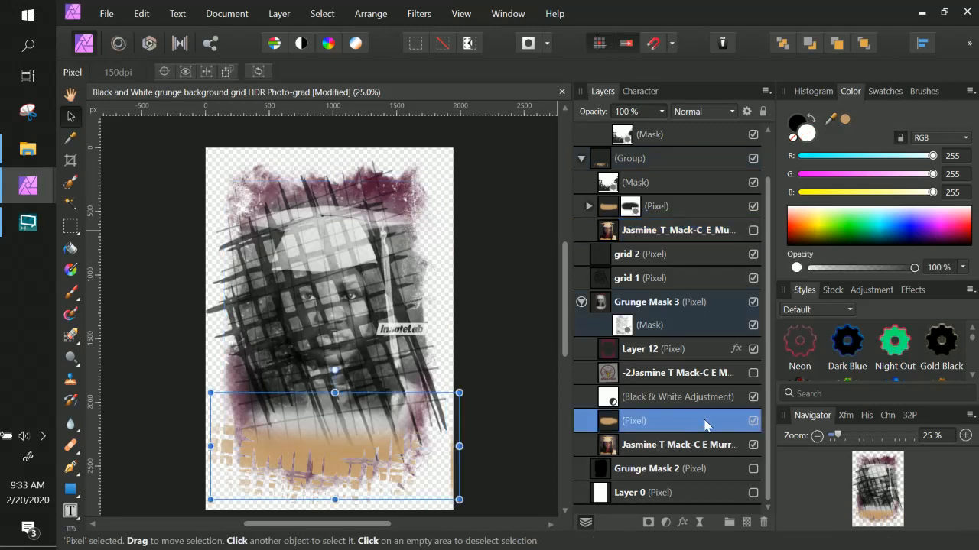
left_click(754, 422)
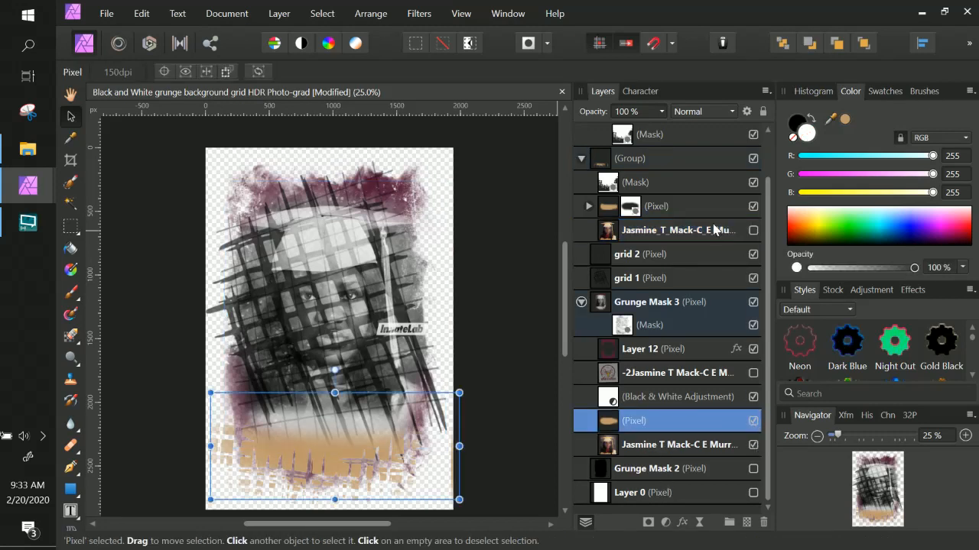
left_click(754, 230)
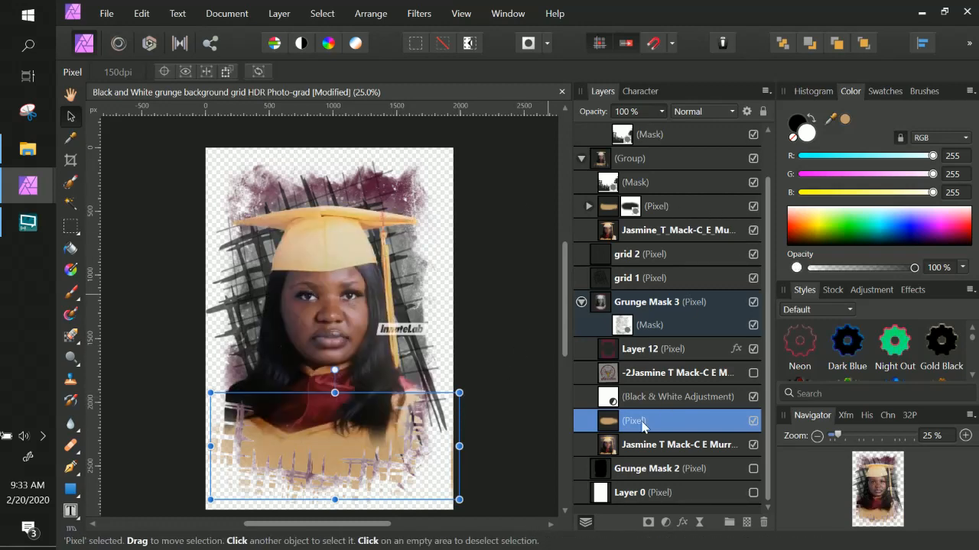
left_click(661, 391)
left_click(719, 375)
left_click(754, 374)
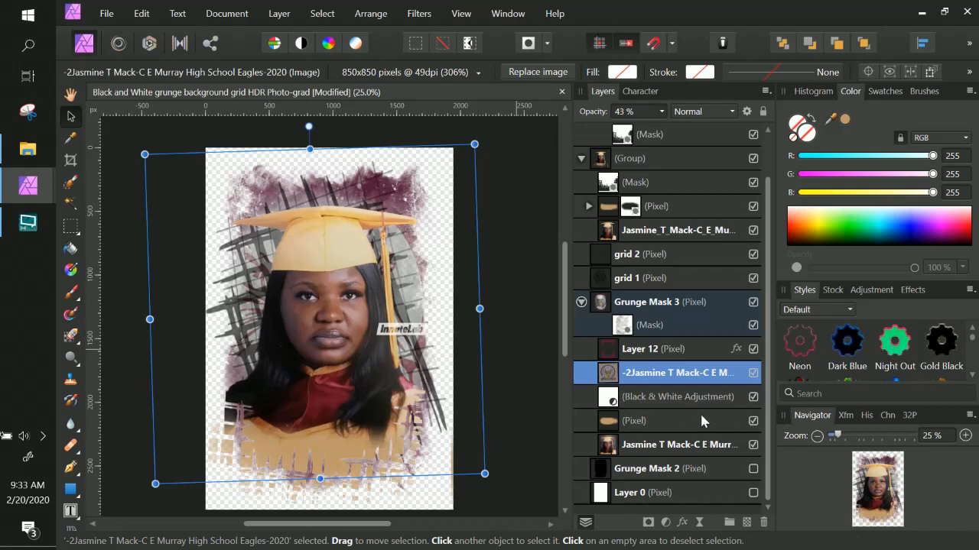
Step: Search the program's help for "link layers" and close the help window
scroll(702, 432, "up", 2)
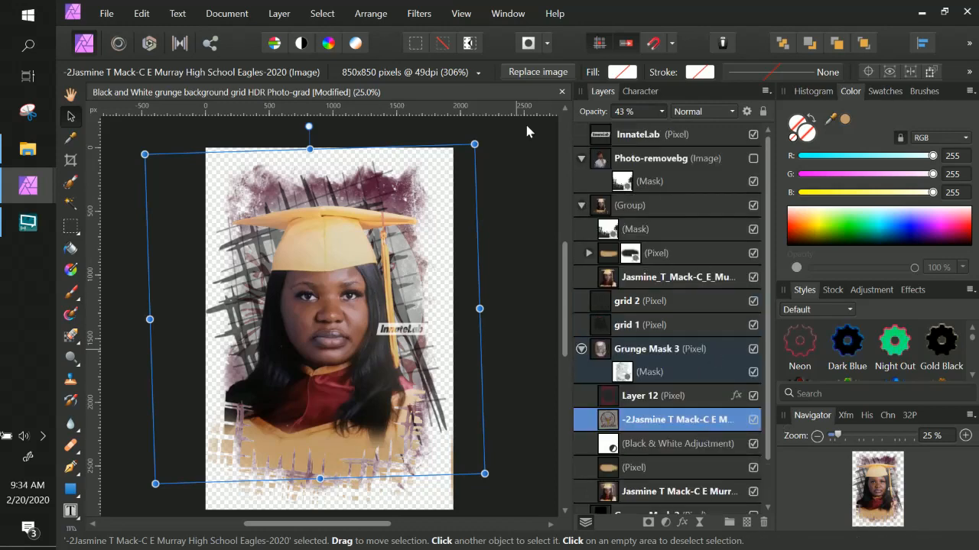
left_click(554, 13)
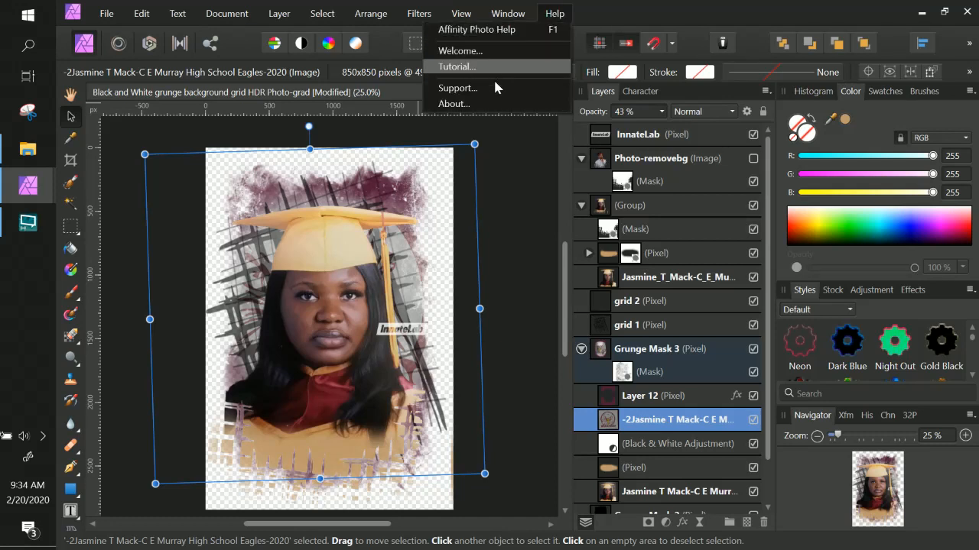
left_click(475, 30)
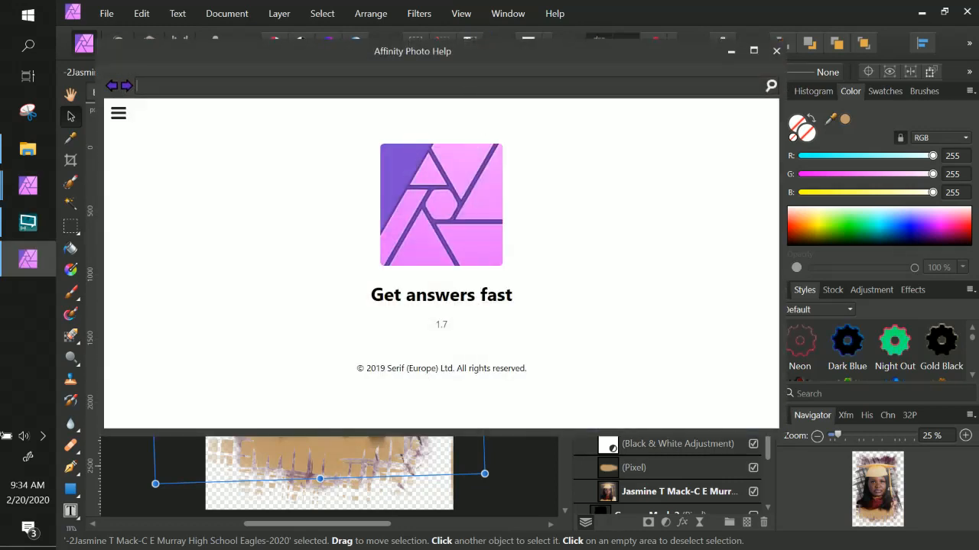
type("link")
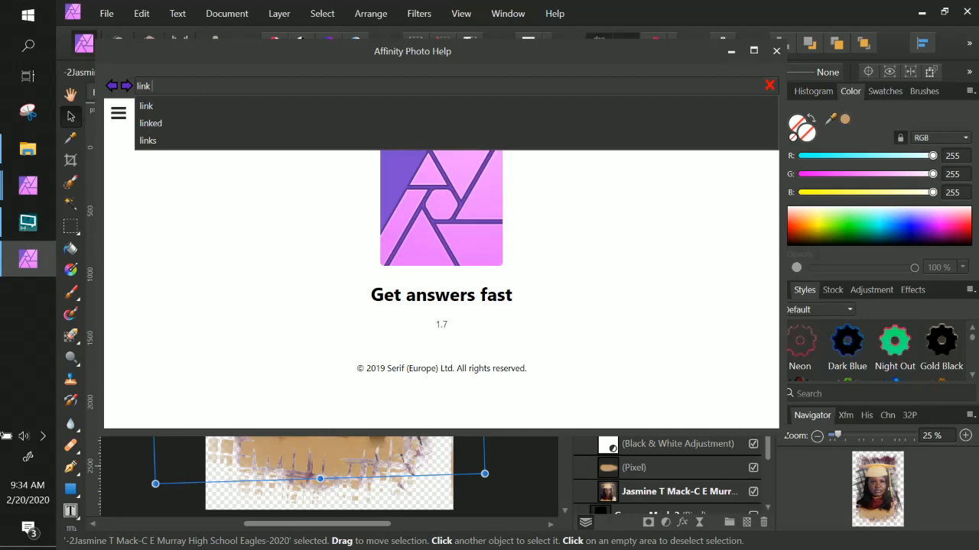
type(" layers")
key("Return")
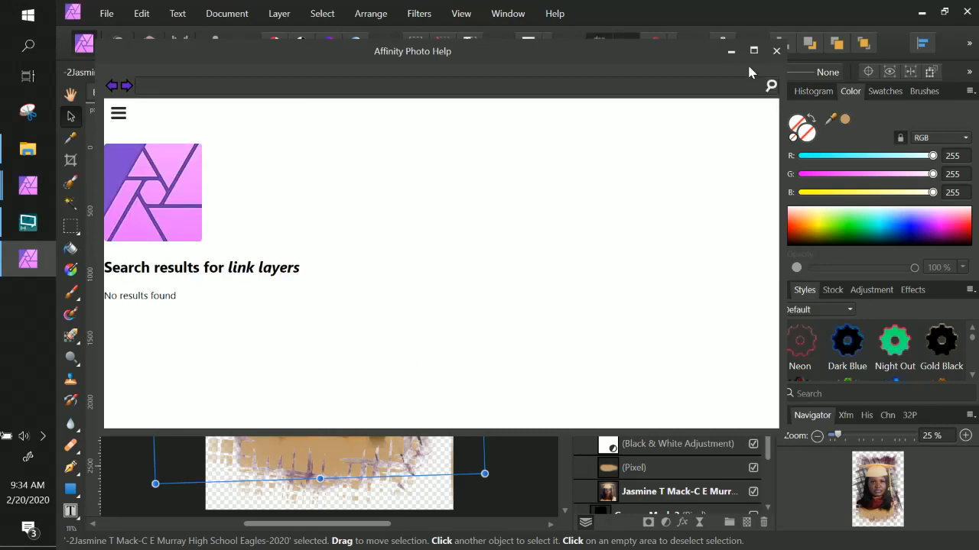
left_click(776, 51)
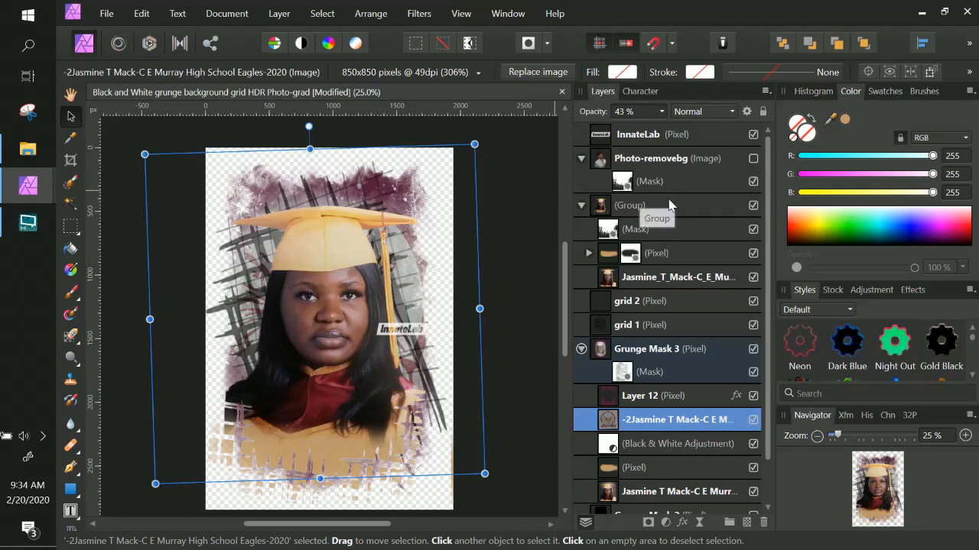
Step: Select the Grunge Mask 3 layer
scroll(665, 206, "down", 2)
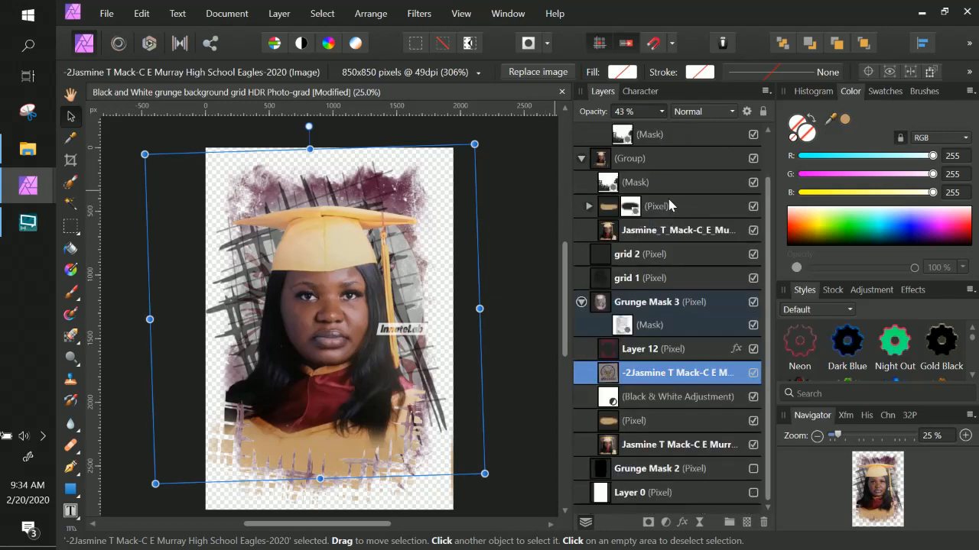
left_click(676, 304)
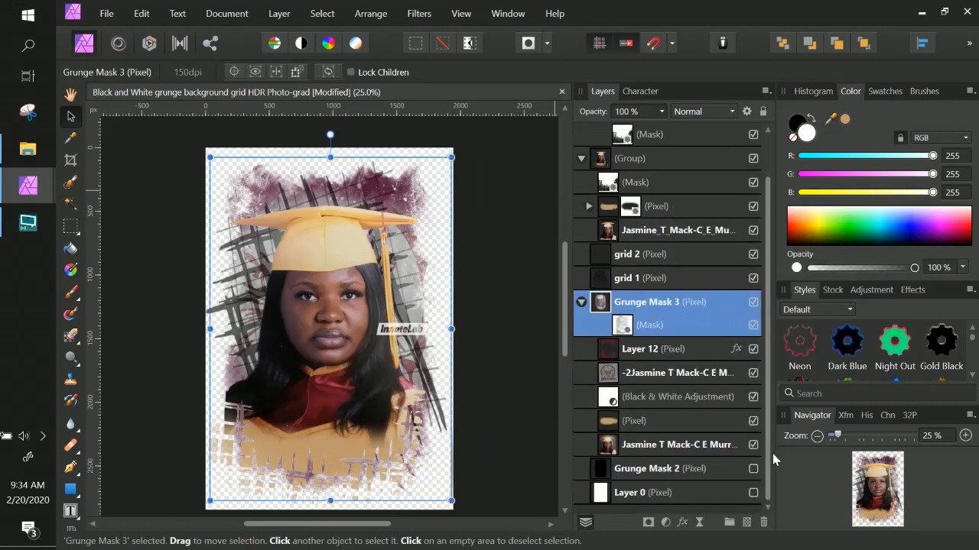
scroll(767, 413, "up", 2)
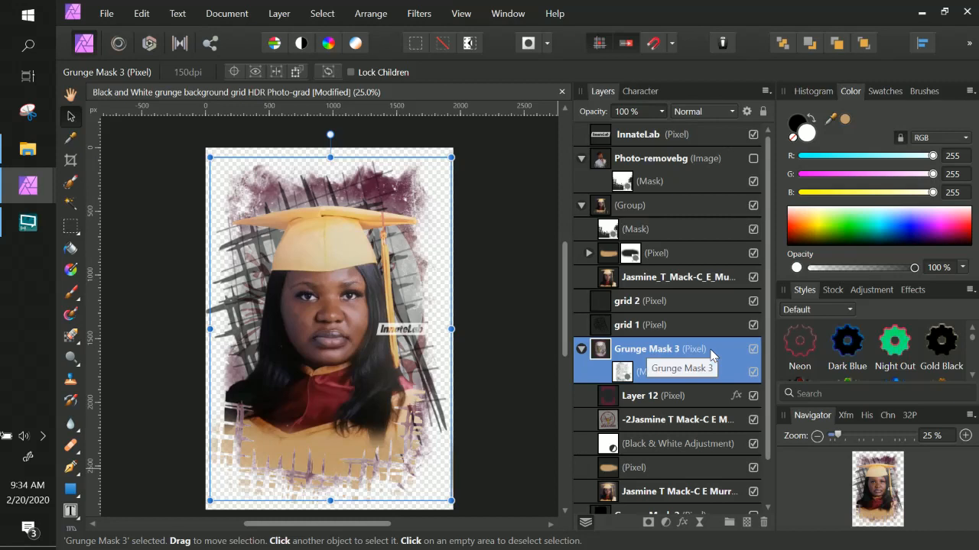
scroll(711, 356, "down", 1)
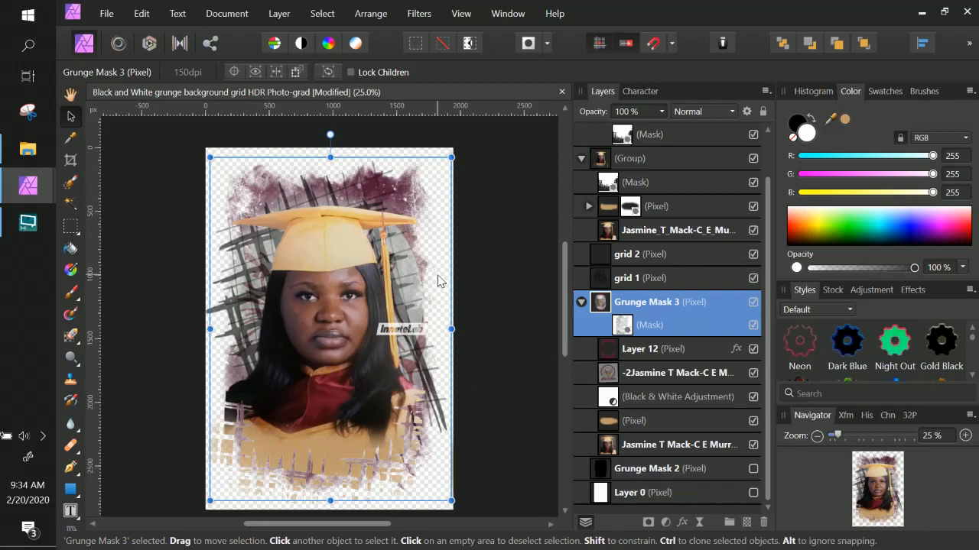
Step: Select the school emblem layer and move the emblem up and to the right behind the portrait
scroll(715, 443, "up", 1)
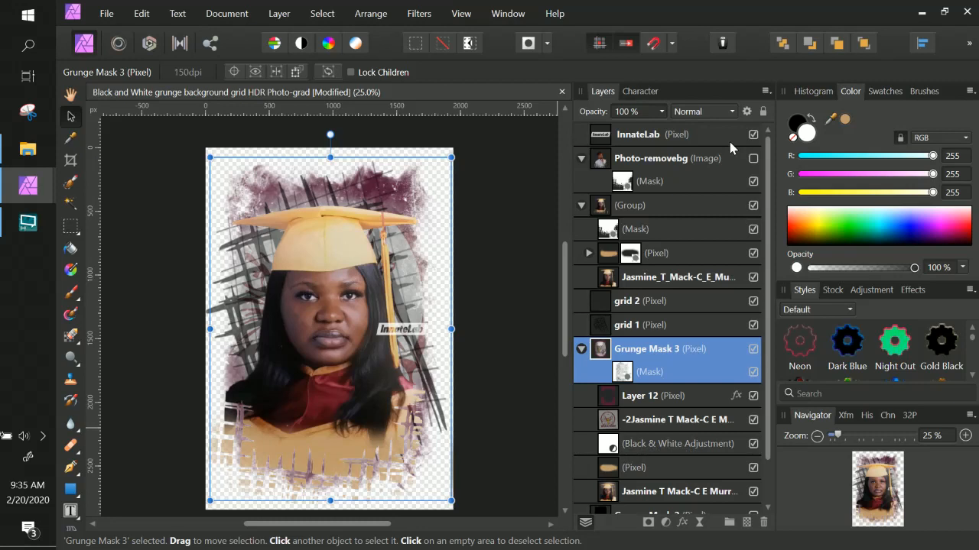
key("space")
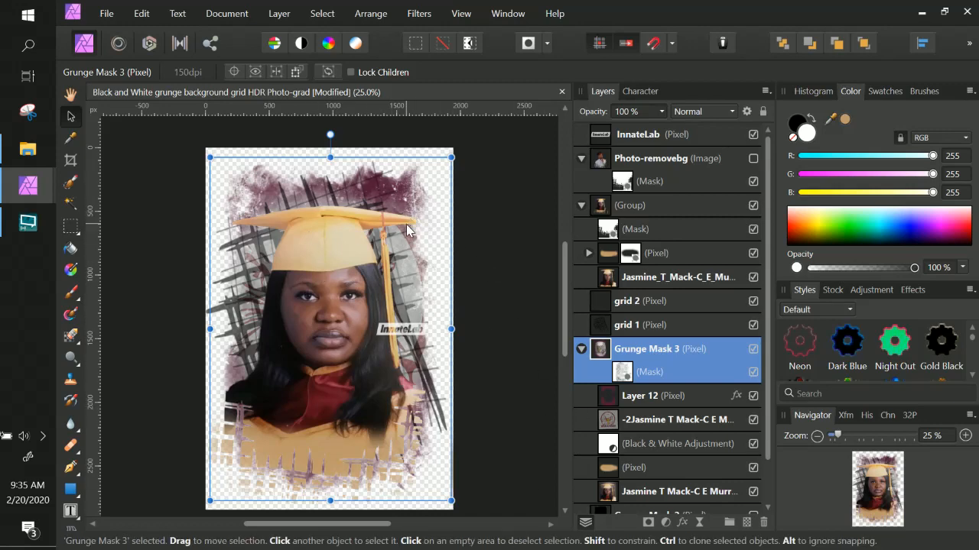
left_click(666, 419)
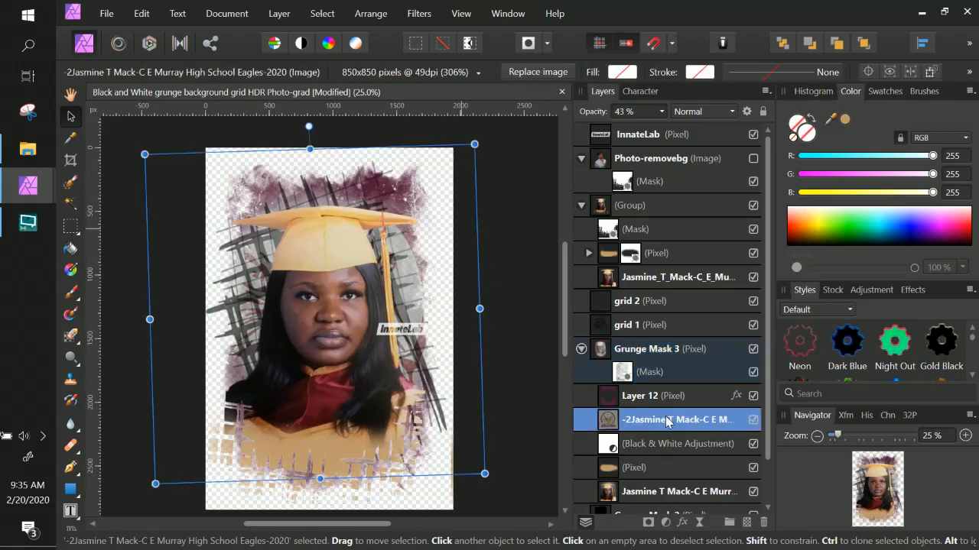
left_click_drag(379, 198, 421, 153)
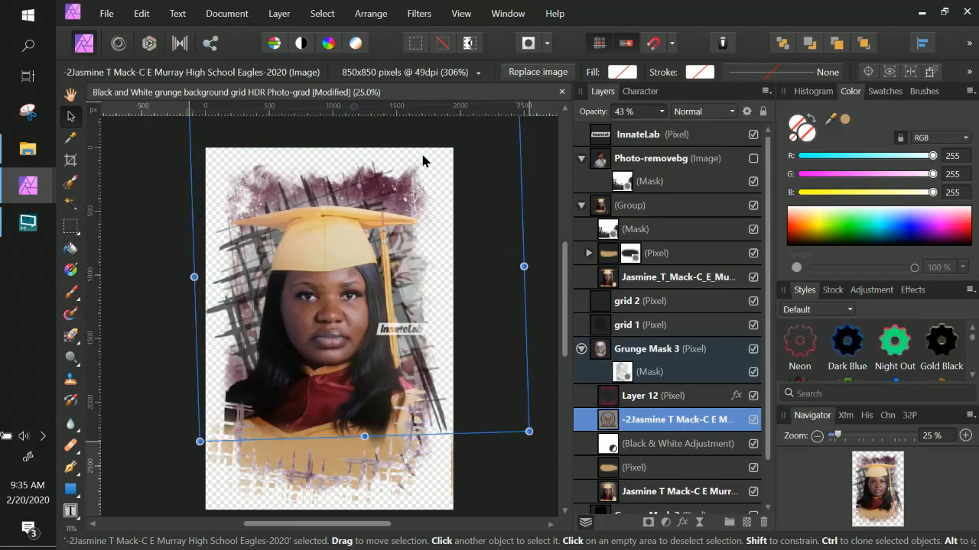
Step: Select both portrait layers and both tan pixel layers, scale them down together to about 1684 × 2192 px, and reposition them slightly lower
left_click(669, 207)
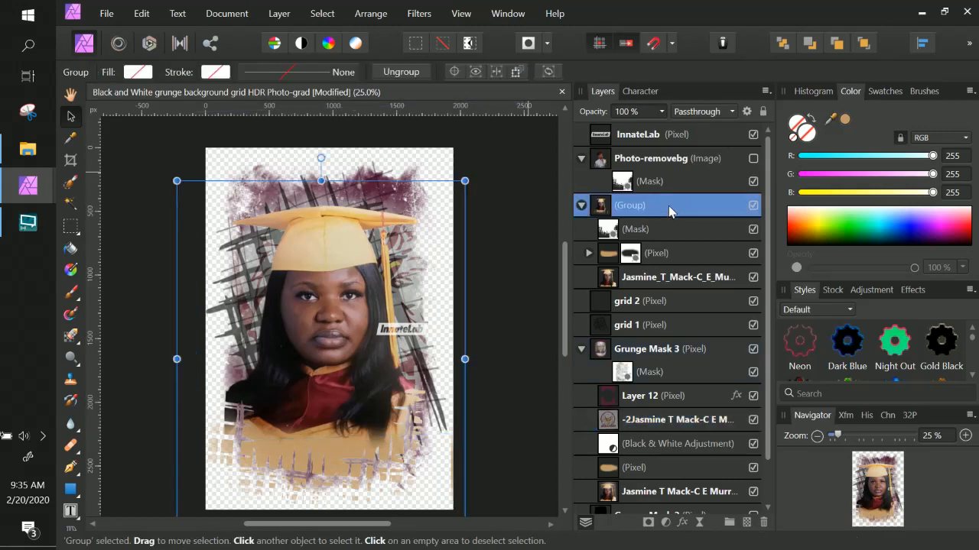
left_click(707, 262)
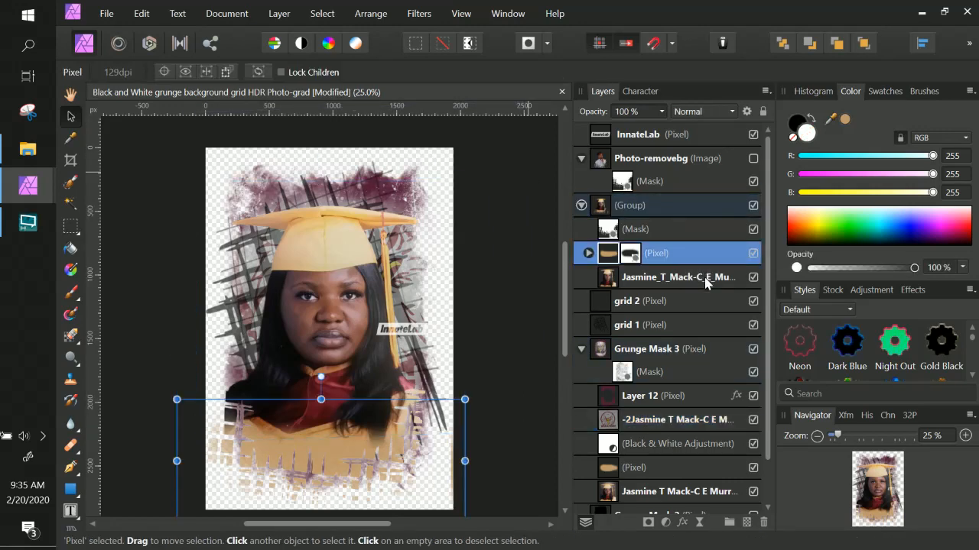
left_click(707, 277, "shift")
scroll(711, 313, "down", 2)
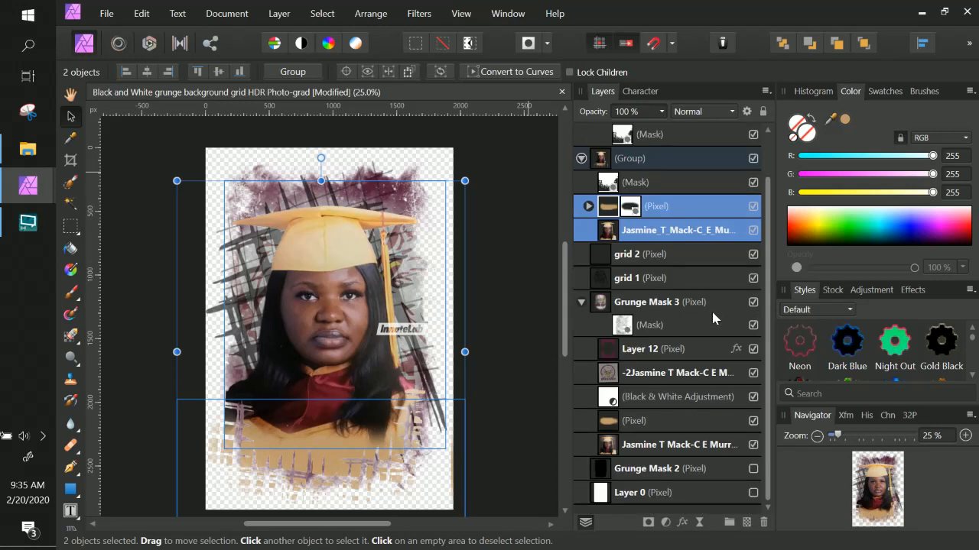
left_click(701, 431, "ctrl")
left_click(702, 447, "ctrl")
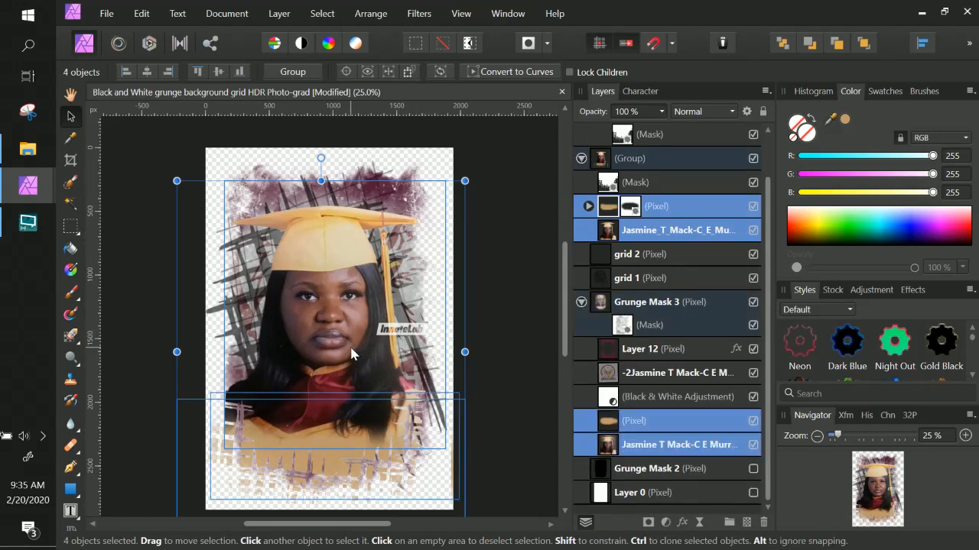
left_click_drag(352, 353, 360, 359)
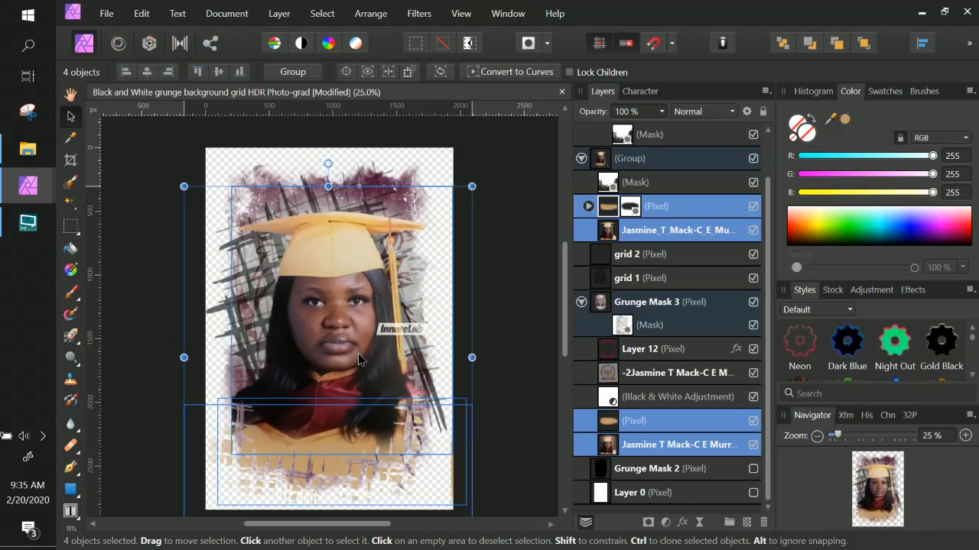
left_click_drag(471, 186, 437, 215)
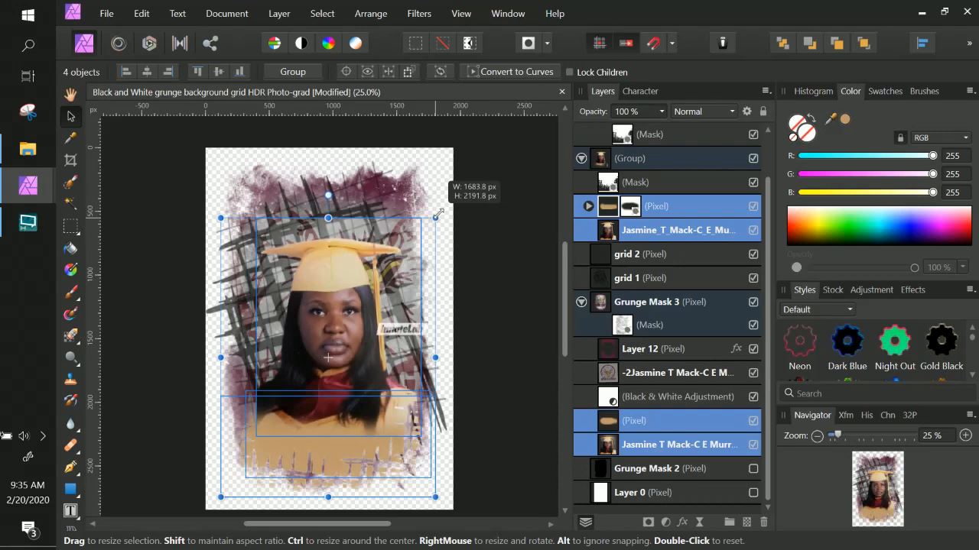
mouse_move(359, 328)
left_mouse_down()
mouse_move(352, 317)
mouse_move(358, 332)
left_mouse_up()
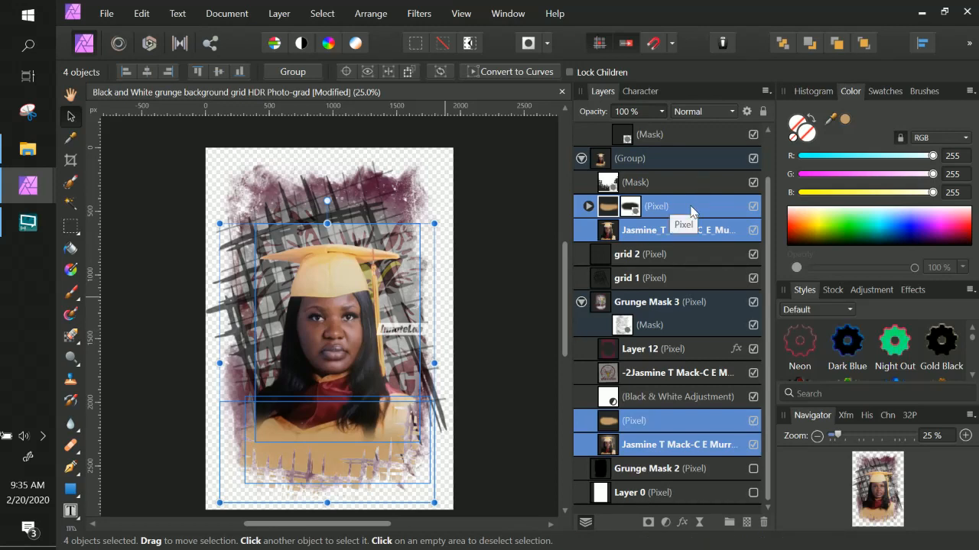
Step: Select grid 1, grid 2, the school emblem, Layer 12 and the lower tan layer in turn to examine their extents
left_click(604, 277)
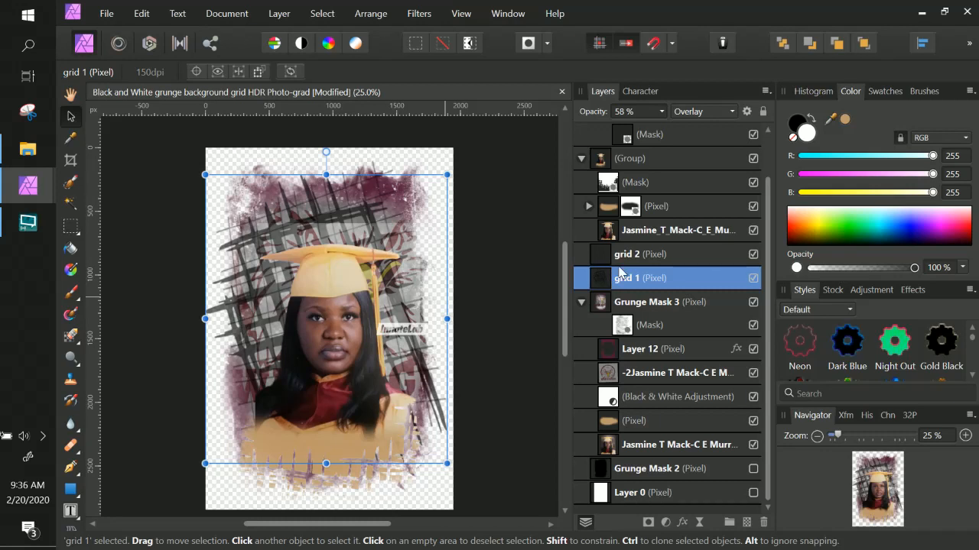
left_click(642, 258)
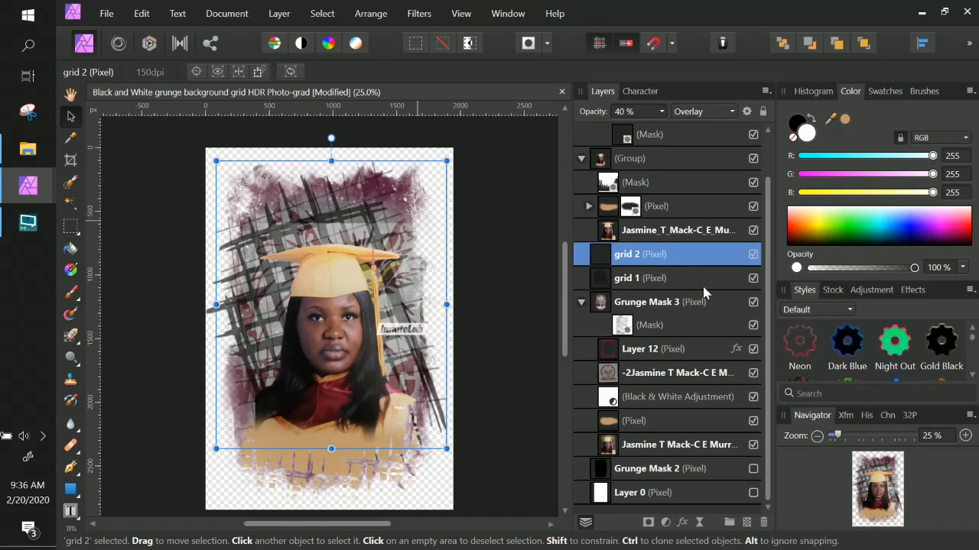
left_click(644, 374)
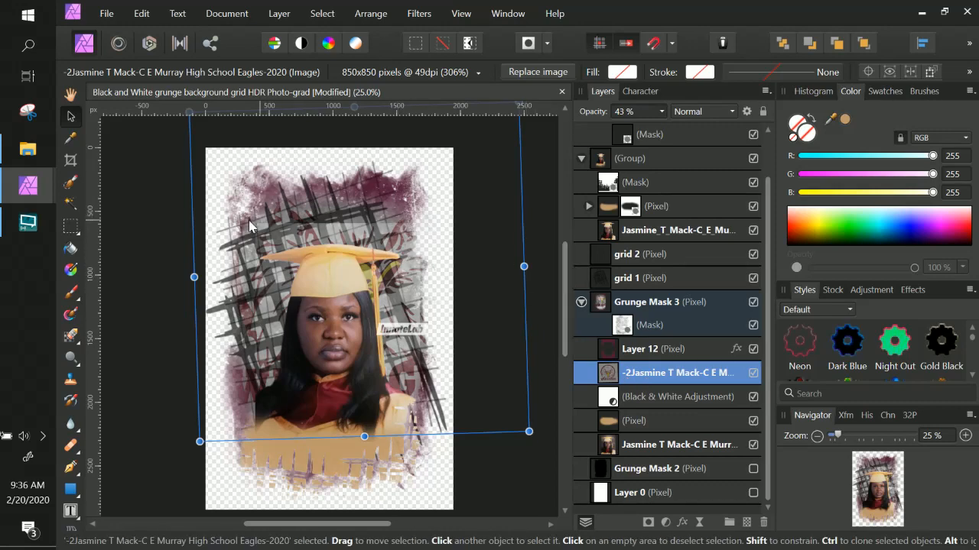
left_click(639, 349)
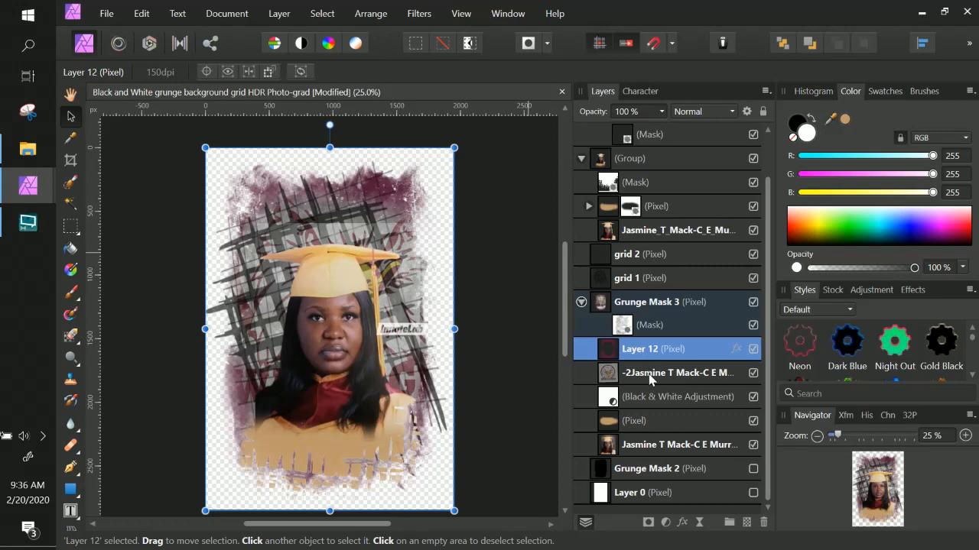
left_click(690, 375)
left_click(665, 425)
Step: Select the black-and-white portrait layer and toggle its visibility to examine its edges against the grunge background
left_click(663, 445)
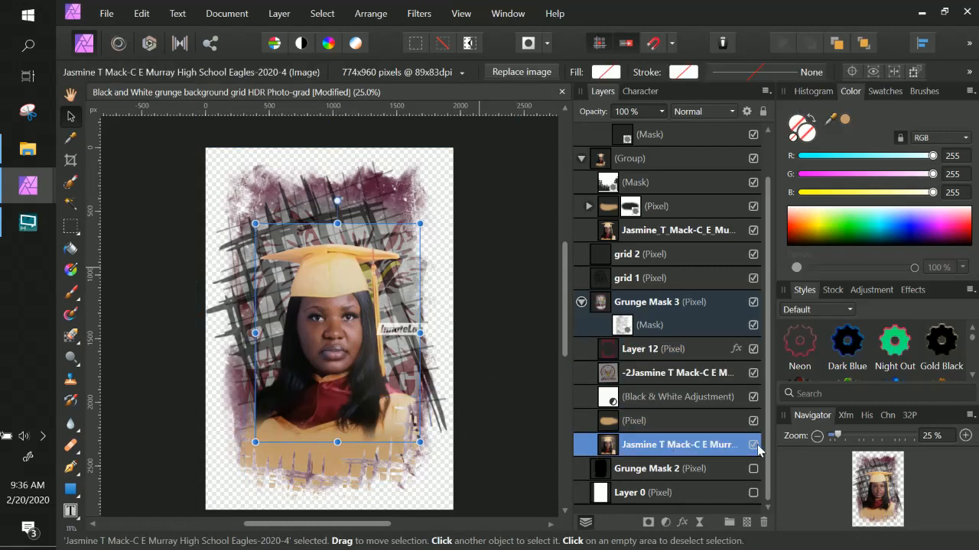
left_click(753, 445)
left_click(757, 444)
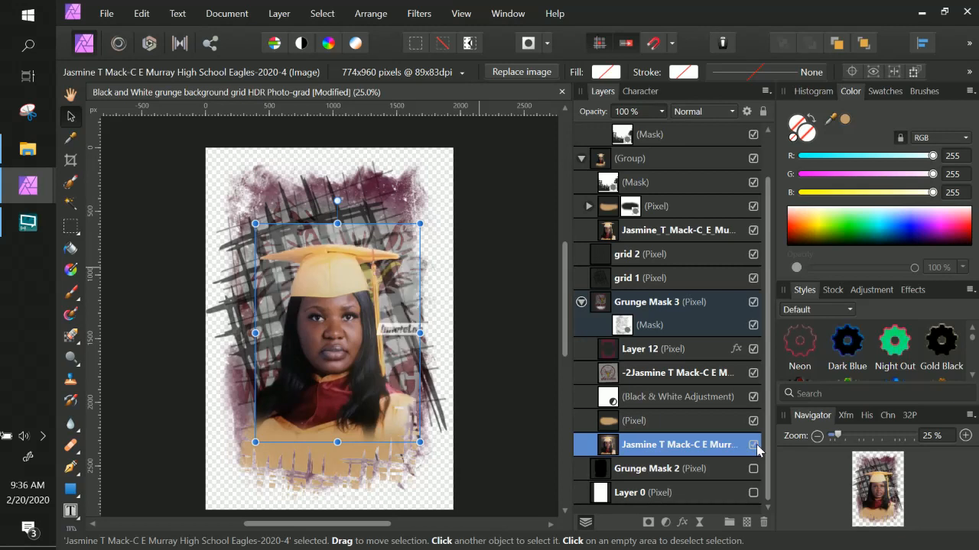
left_click(756, 444)
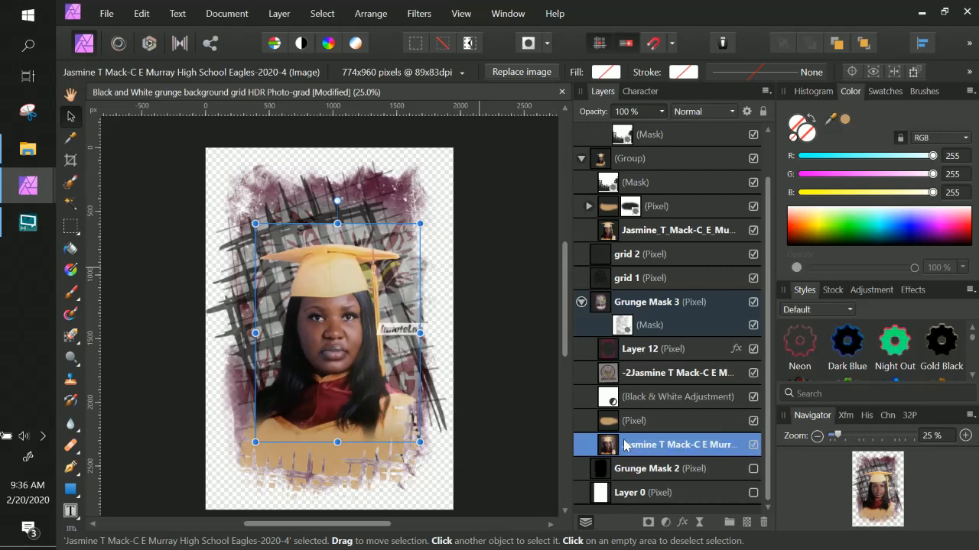
Step: Add a mask to the black-and-white portrait layer, and hide and show the tan layer above it to check the overlap
left_click(648, 523)
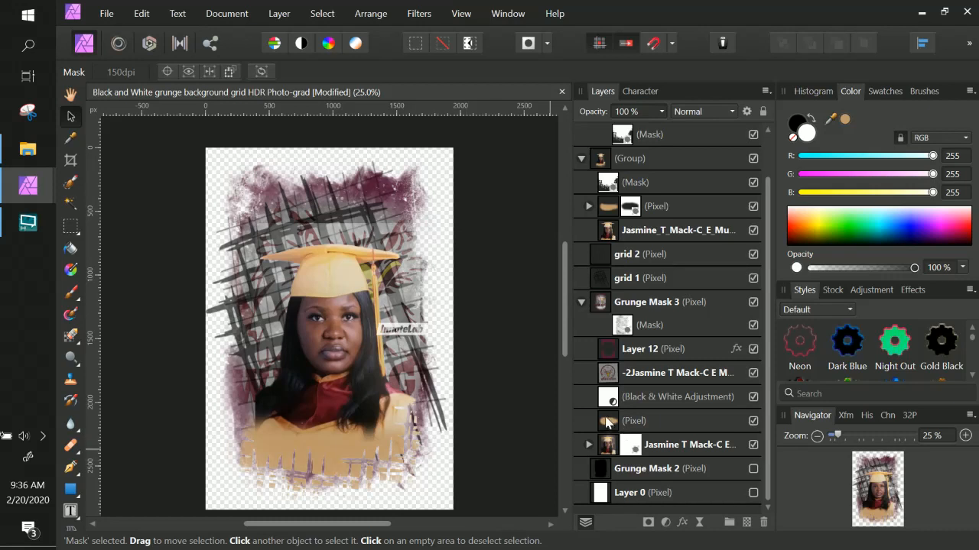
left_click(753, 423)
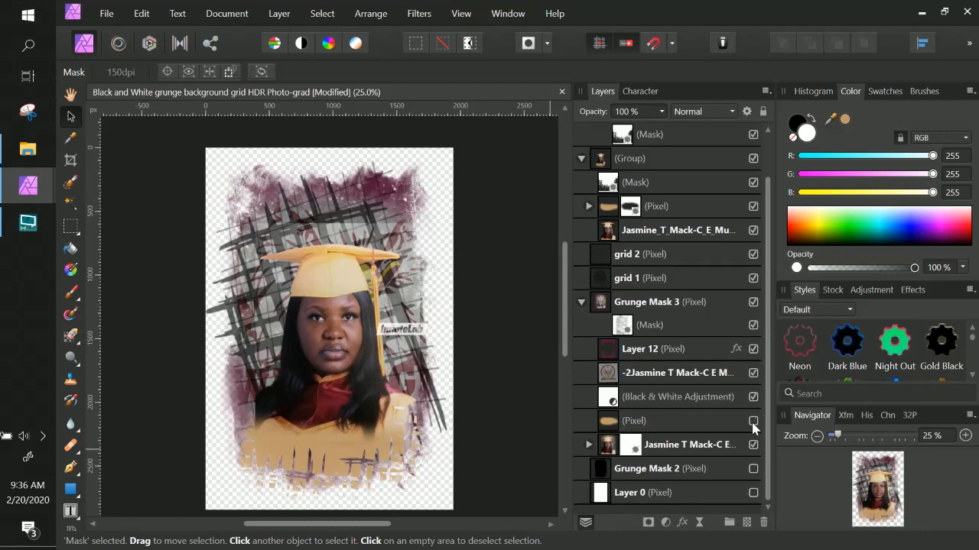
left_click(754, 423)
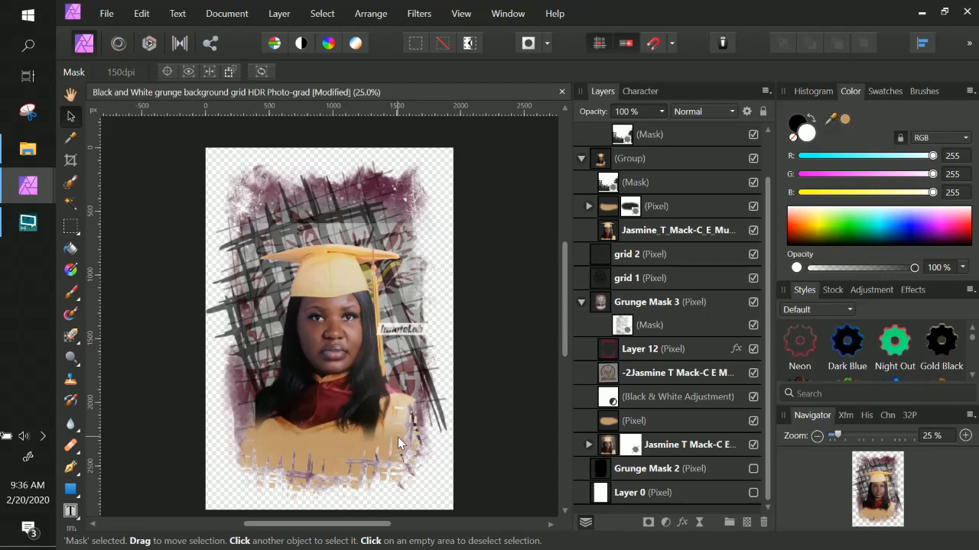
Step: Paint black on the new mask across the upper part of the black-and-white portrait with an 861 px Paint Brush at 0% hardness
left_click(623, 443)
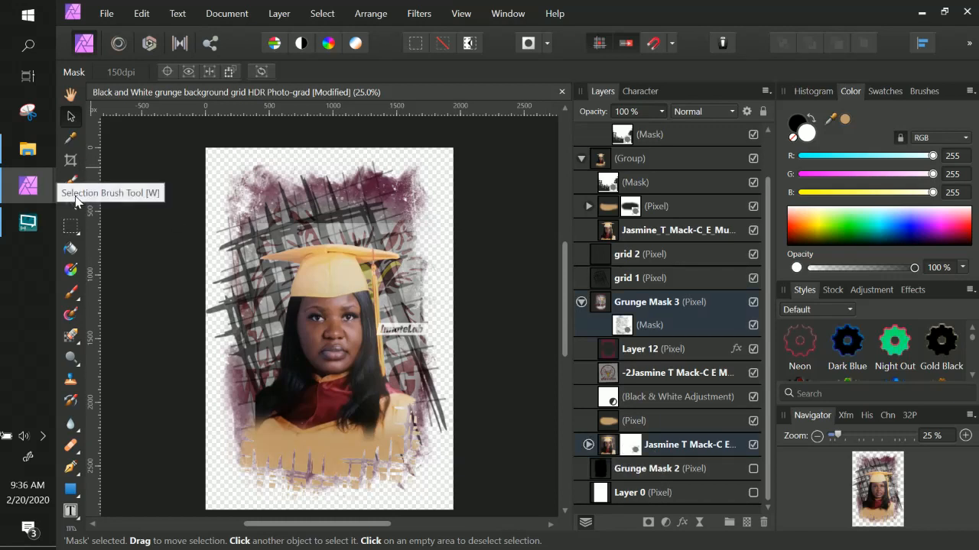
left_click(71, 295)
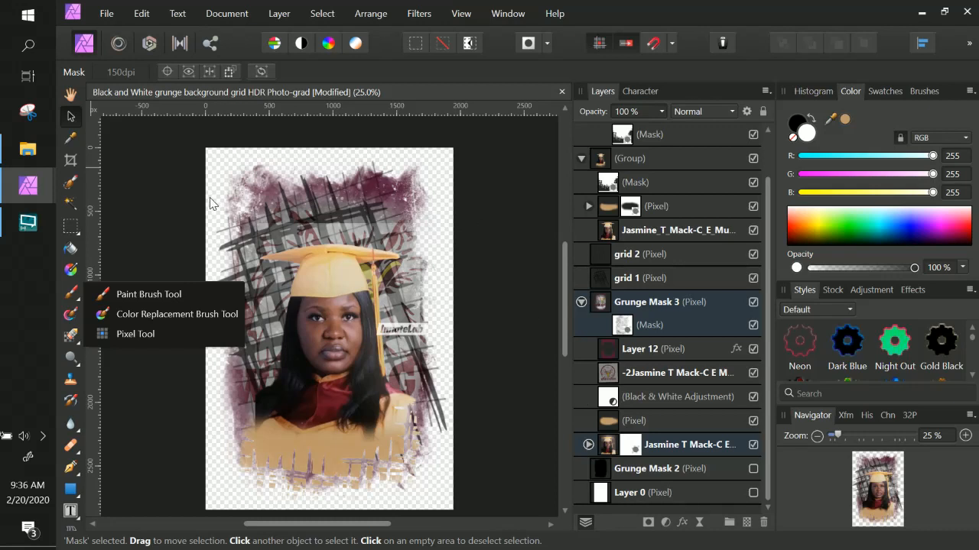
left_click(139, 294)
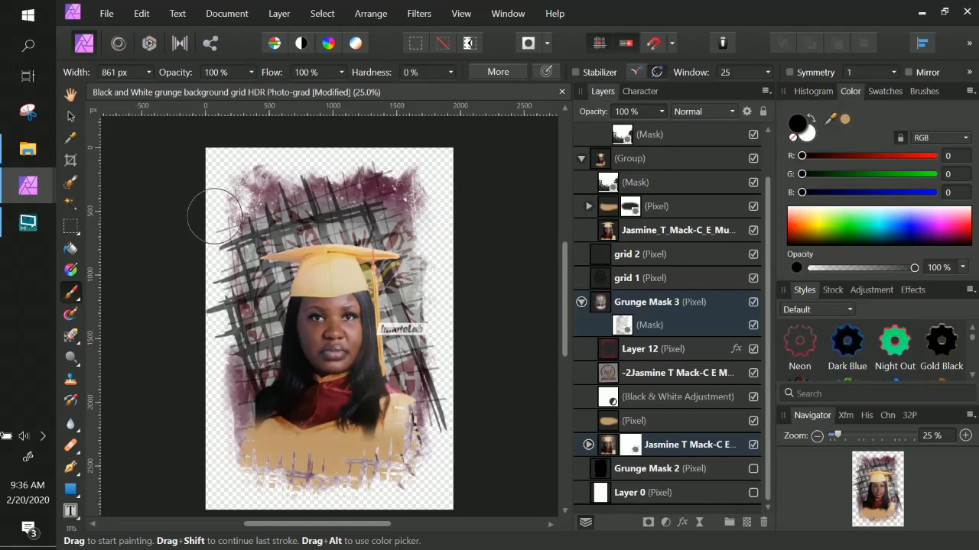
mouse_move(448, 208)
left_mouse_down()
mouse_move(277, 191)
mouse_move(224, 204)
mouse_move(360, 195)
mouse_move(458, 206)
left_mouse_up()
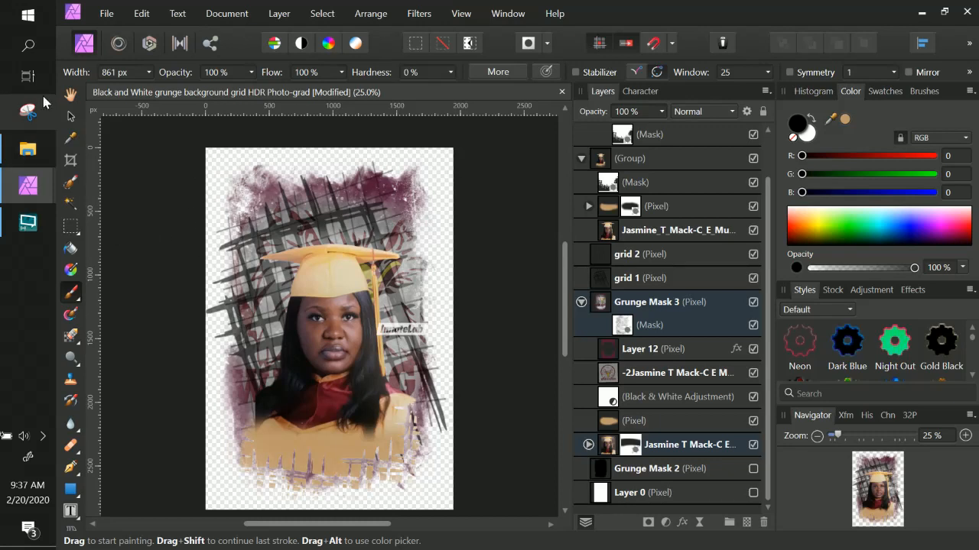
left_click(70, 116)
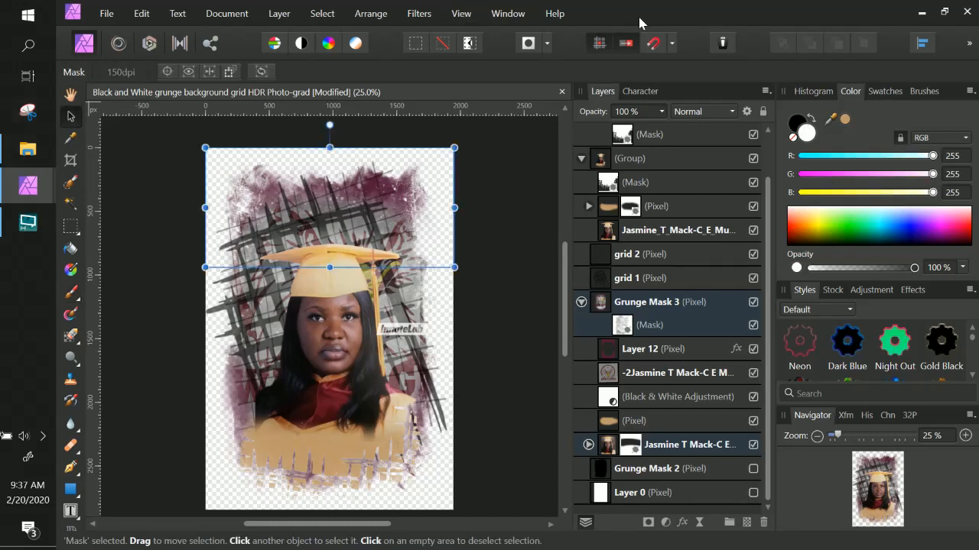